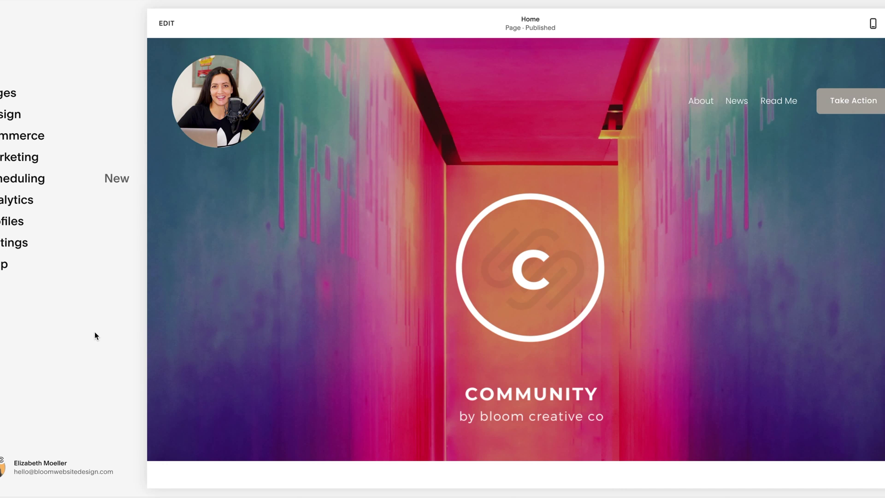
Enter edit mode on the Home page and open the block picker below the conservation intro text.
click(166, 23)
scroll(541, 252, down, 10)
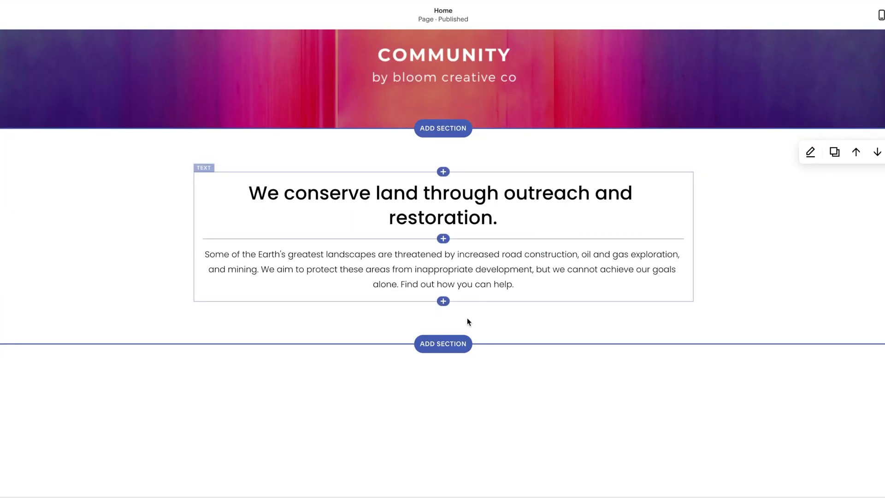
scroll(434, 308, down, 5)
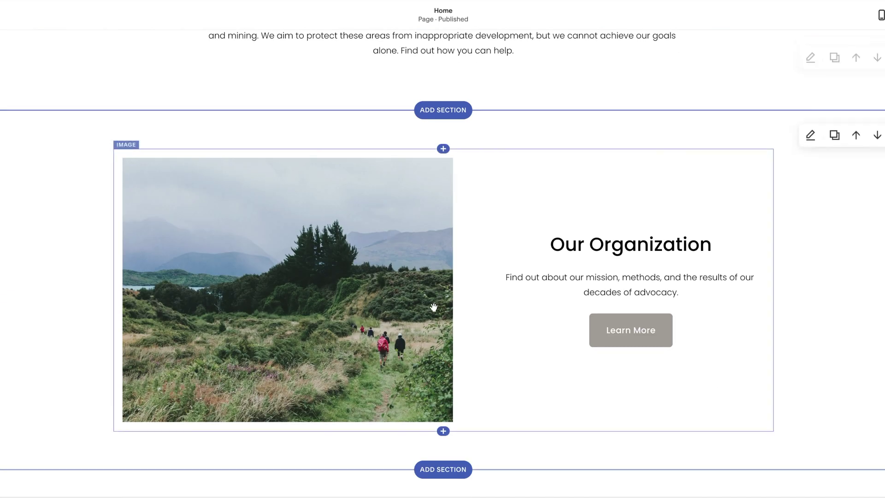
scroll(434, 308, up, 5)
mouse_move(443, 298)
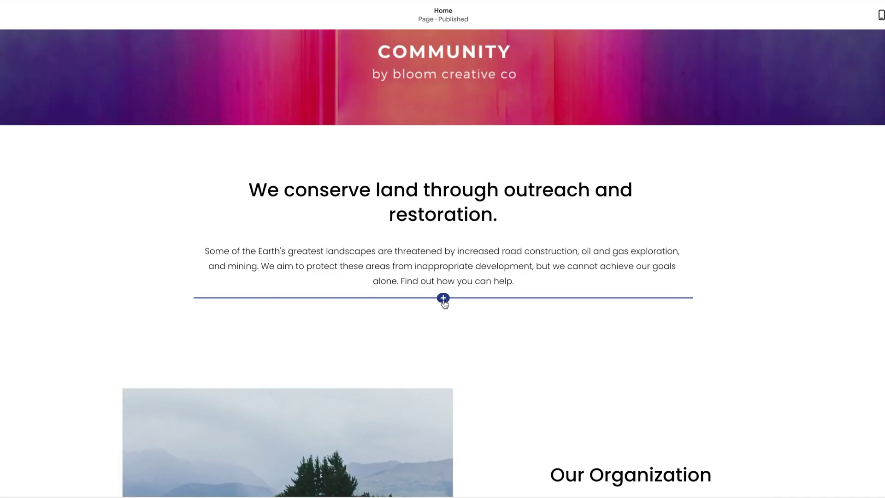
click(443, 298)
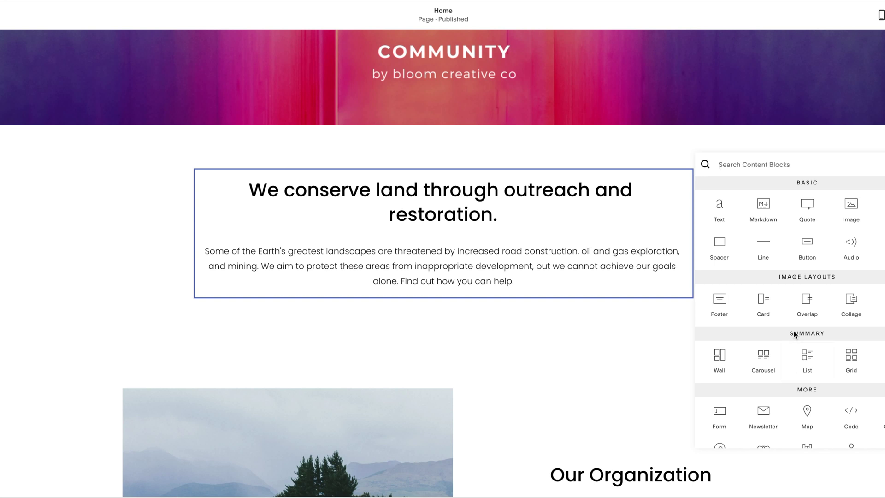
Close the block picker without adding anything and scroll back up to the Community banner.
click(612, 336)
scroll(612, 336, up, 5)
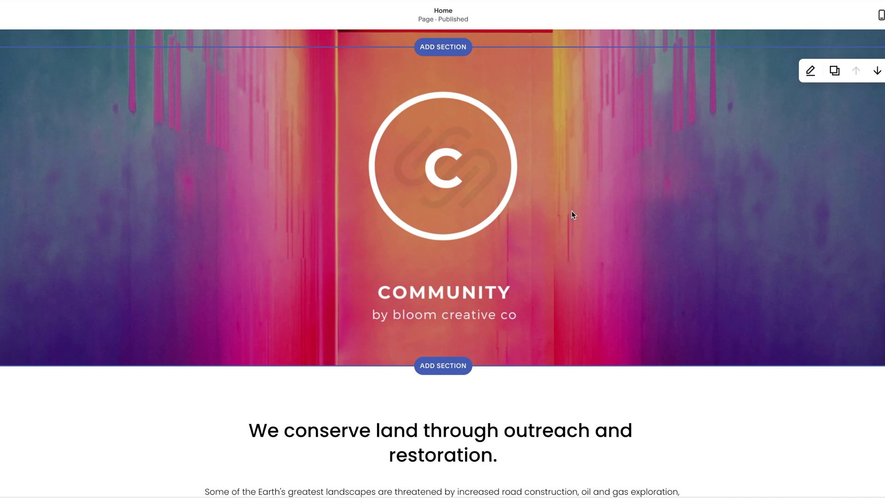
mouse_move(452, 215)
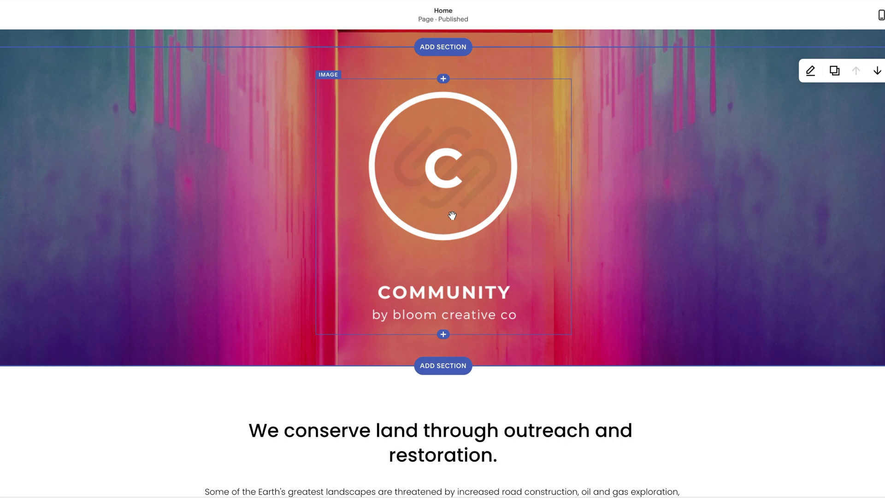
Add a blank section above the conservation intro text.
scroll(507, 319, down, 1)
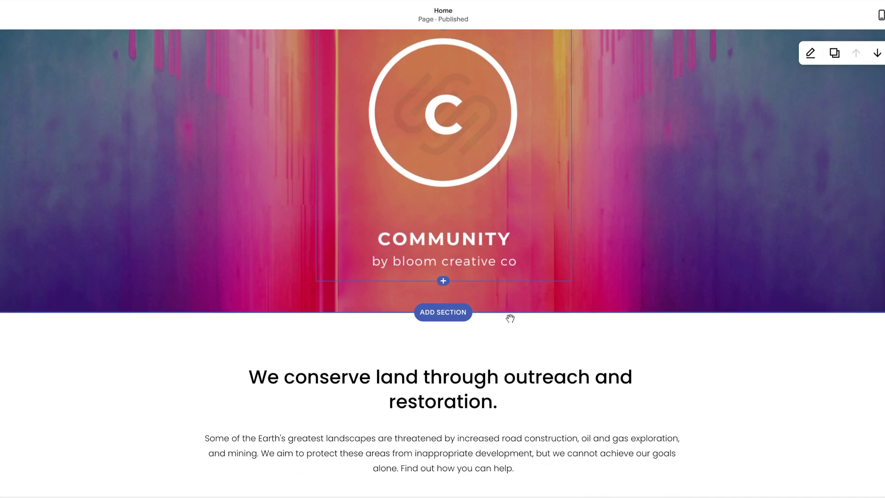
scroll(499, 324, down, 3)
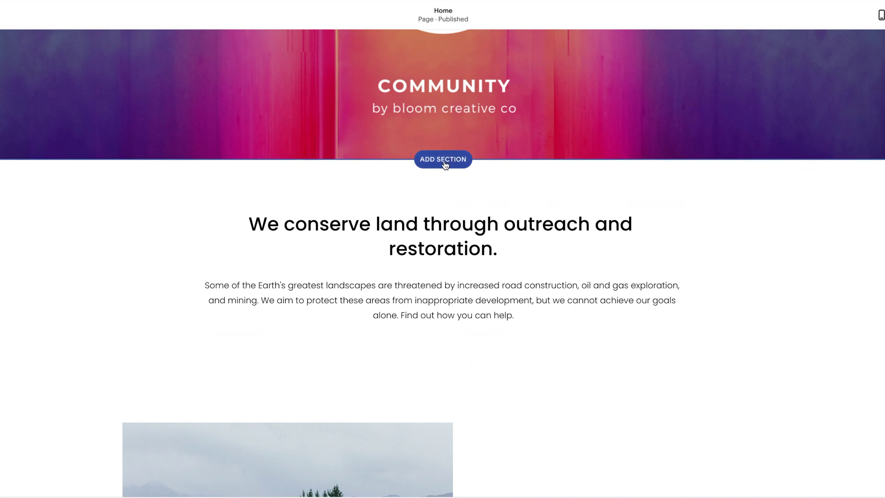
scroll(446, 369, down, 5)
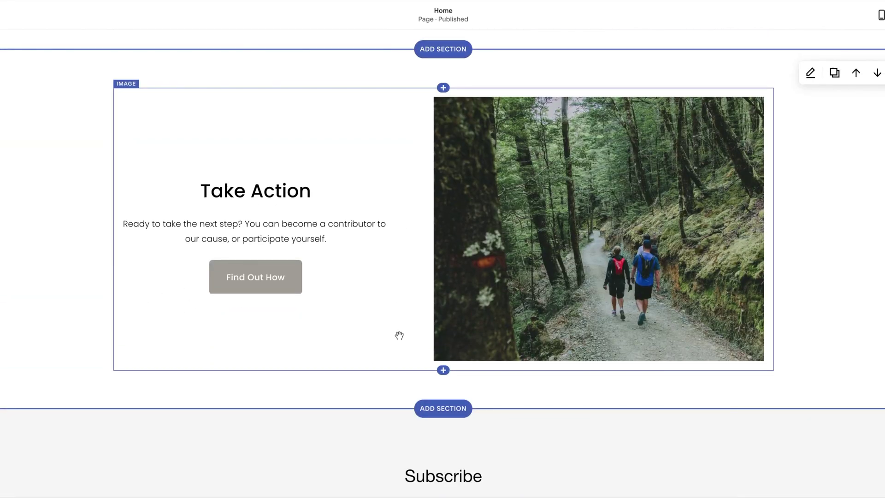
scroll(449, 249, down, 1)
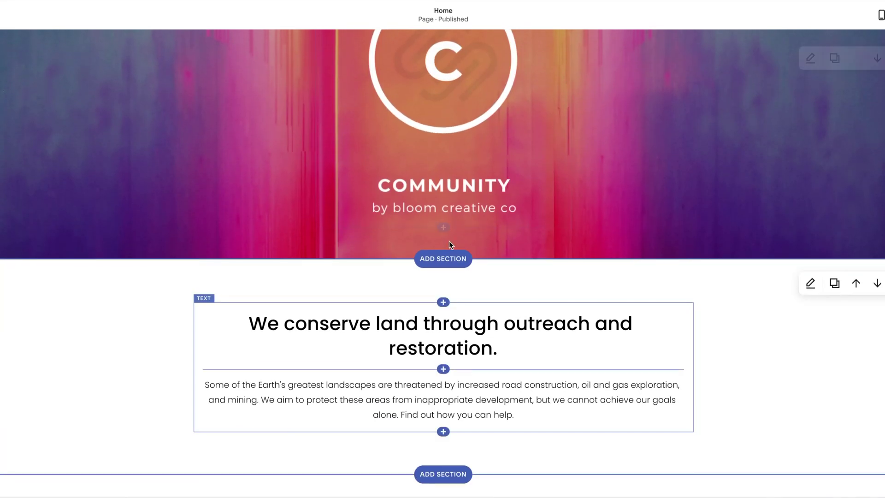
click(449, 252)
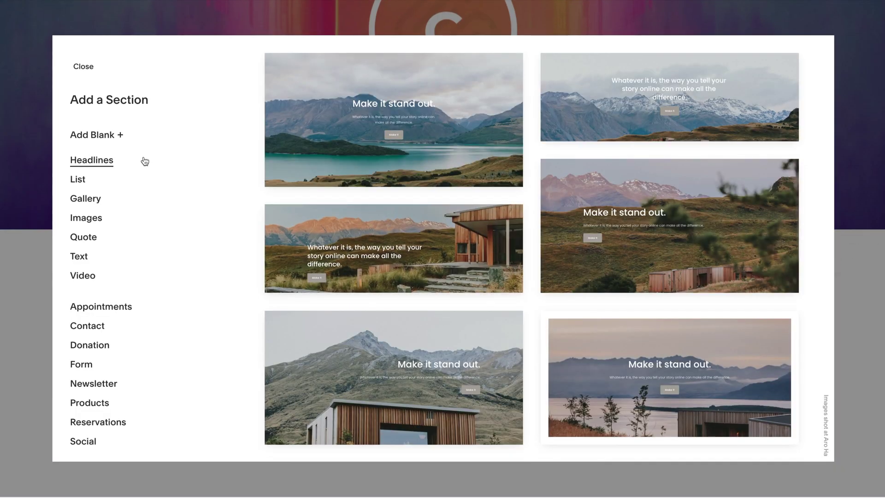
click(101, 138)
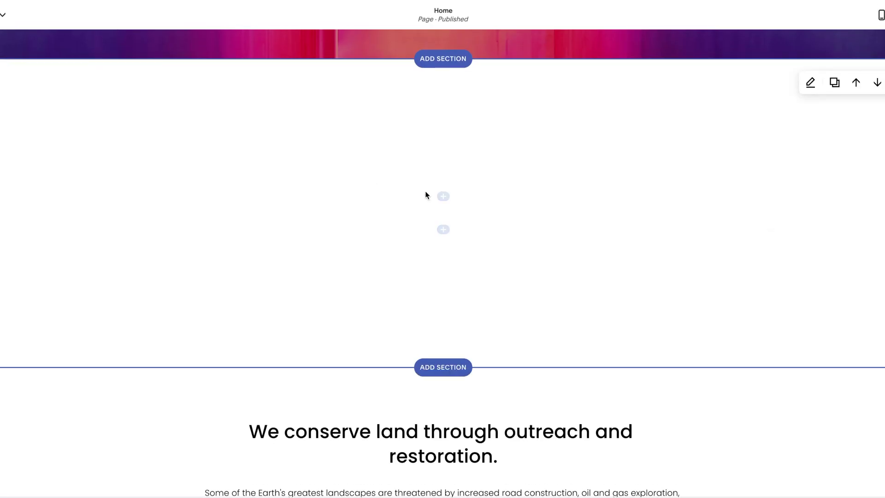
Click into the new section's empty text block, then leave it unedited.
click(433, 210)
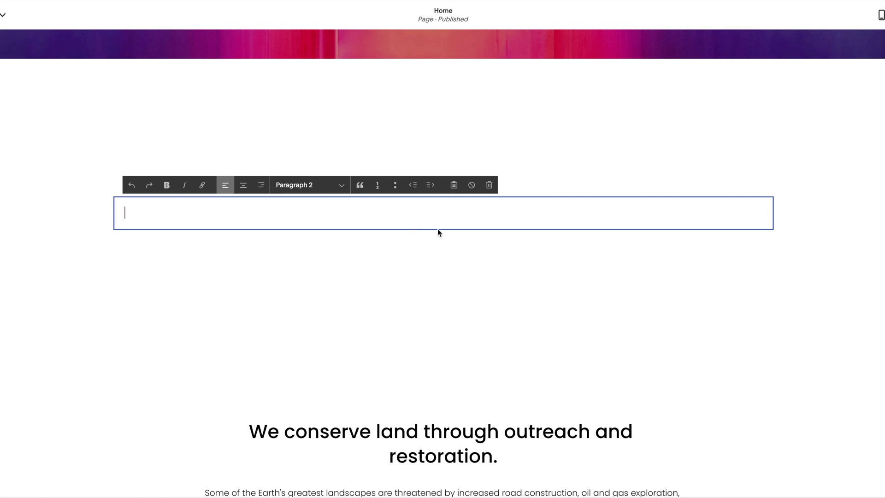
click(450, 235)
click(376, 201)
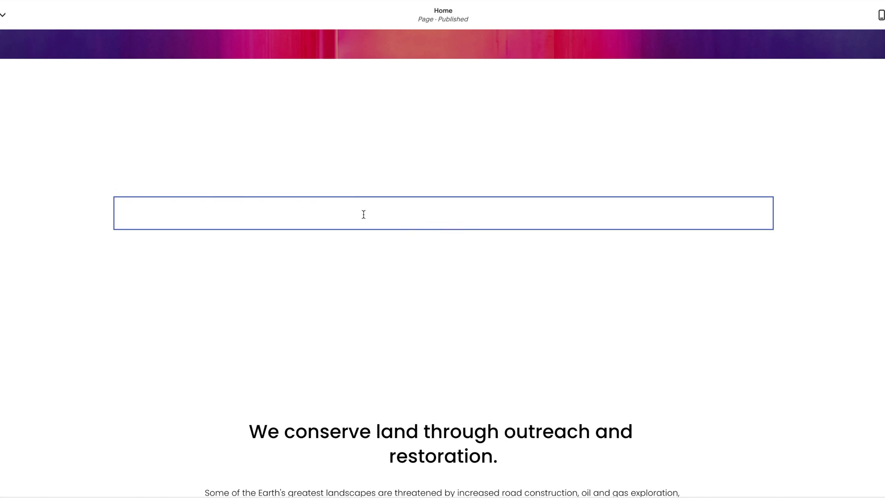
click(364, 214)
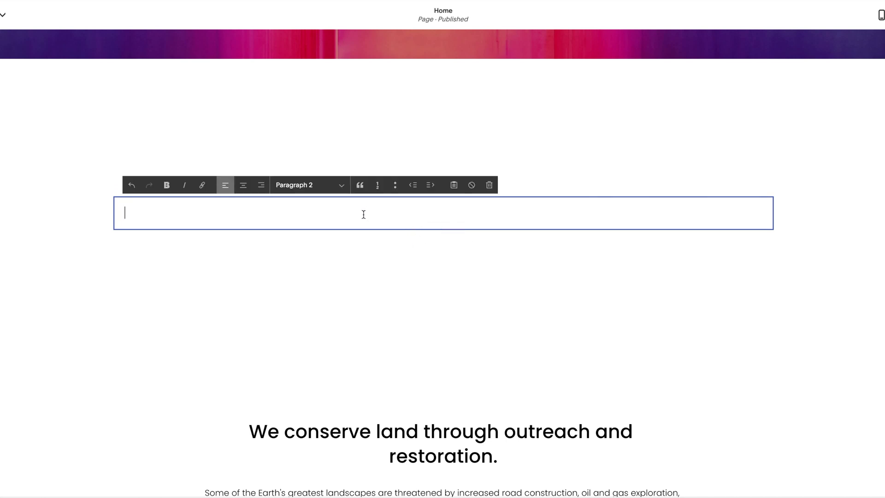
click(423, 254)
Insert an image block holding the sunset sea-pool photo into the new section.
click(443, 230)
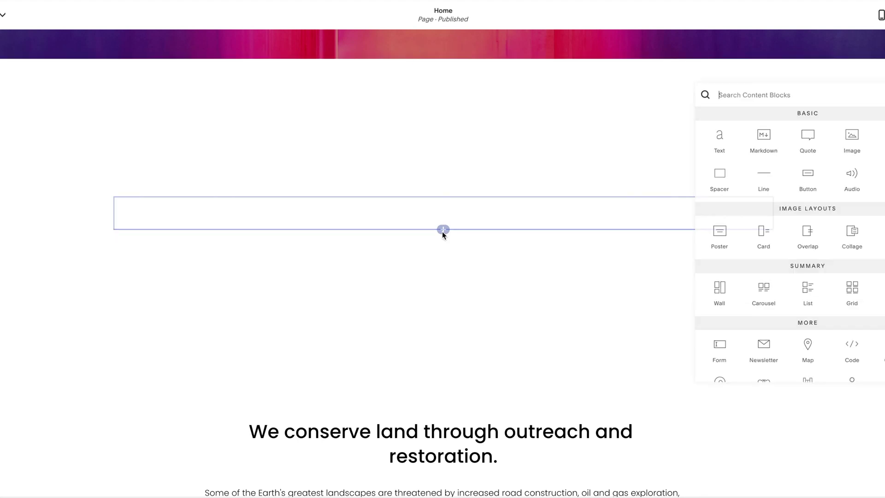
click(845, 146)
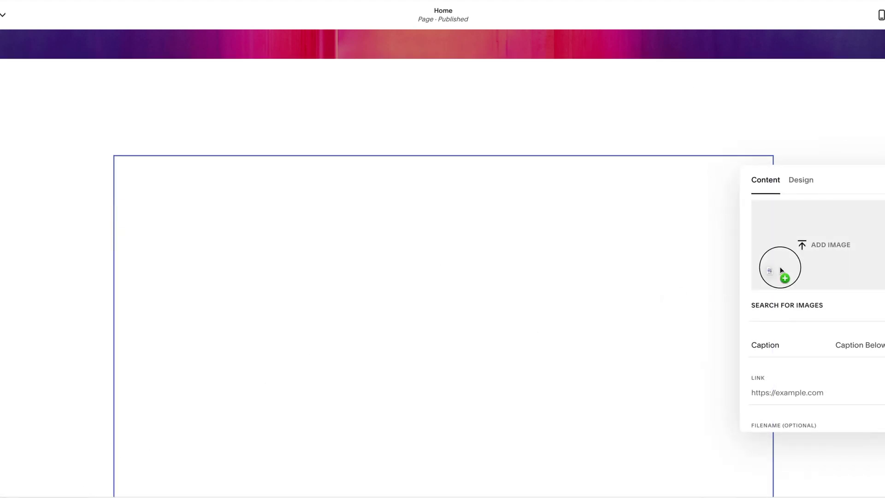
drag(783, 272, 801, 249)
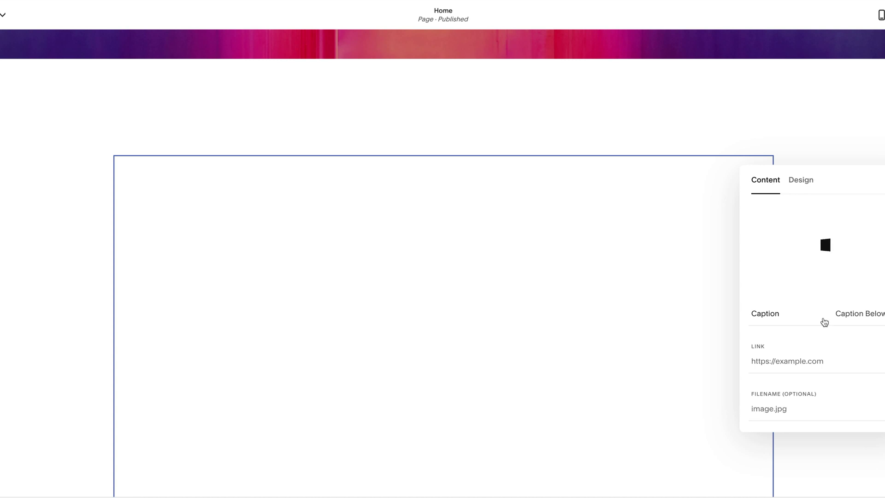
scroll(825, 325, down, 1)
scroll(825, 325, up, 1)
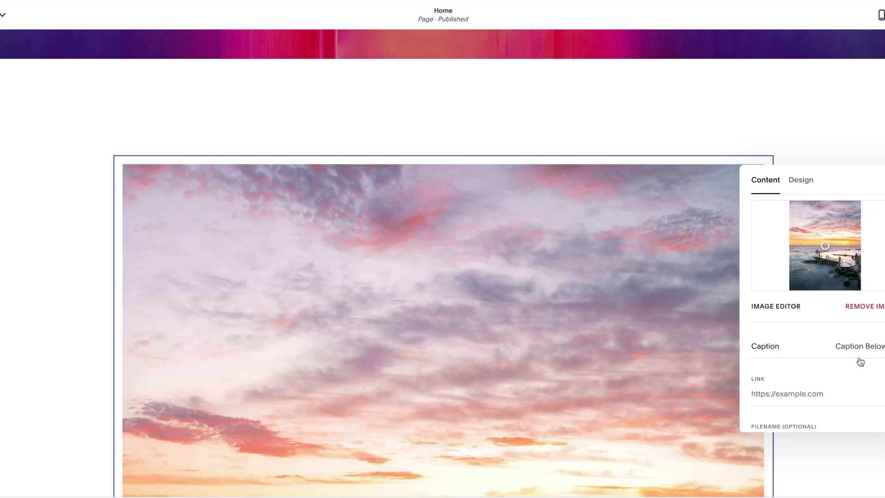
Try Caption Overlay on the image, then set its caption to Off.
click(859, 355)
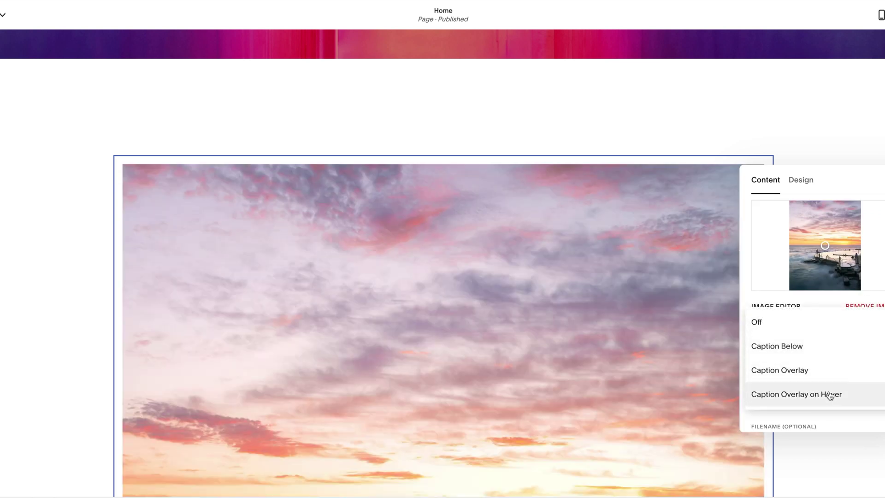
click(826, 394)
scroll(549, 308, down, 5)
scroll(549, 310, down, 5)
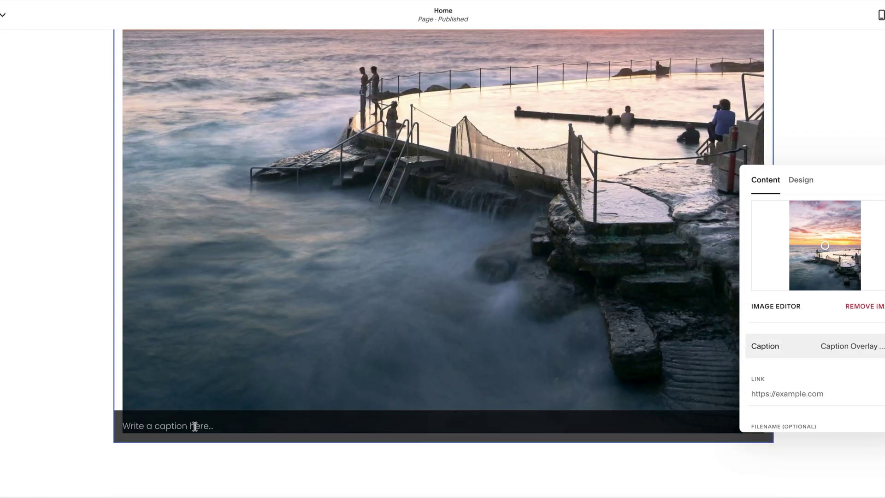
scroll(320, 327, up, 1)
click(844, 345)
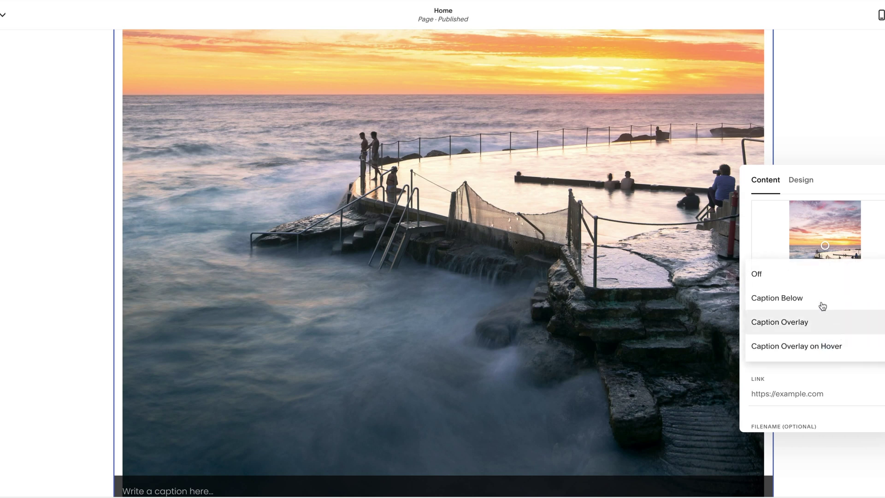
click(812, 278)
click(806, 397)
scroll(805, 397, down, 1)
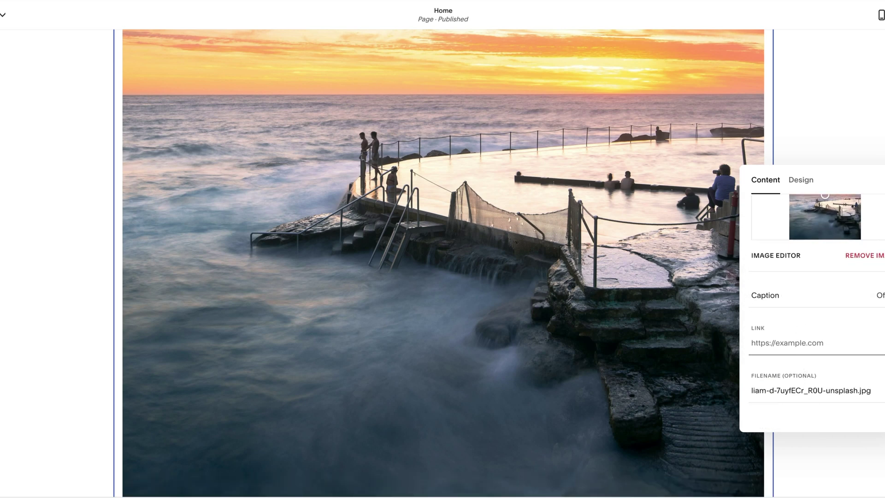
Browse the image's page and web address link options without setting a link.
click(793, 343)
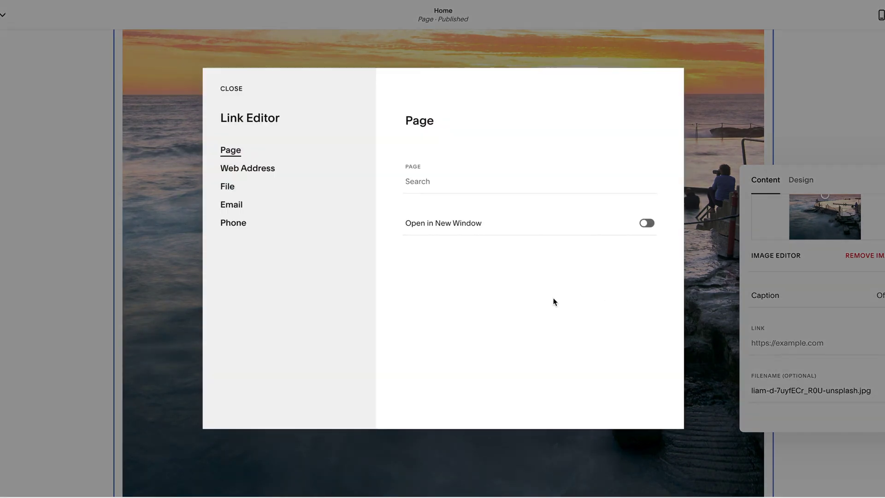
click(435, 184)
click(251, 169)
click(236, 151)
click(486, 177)
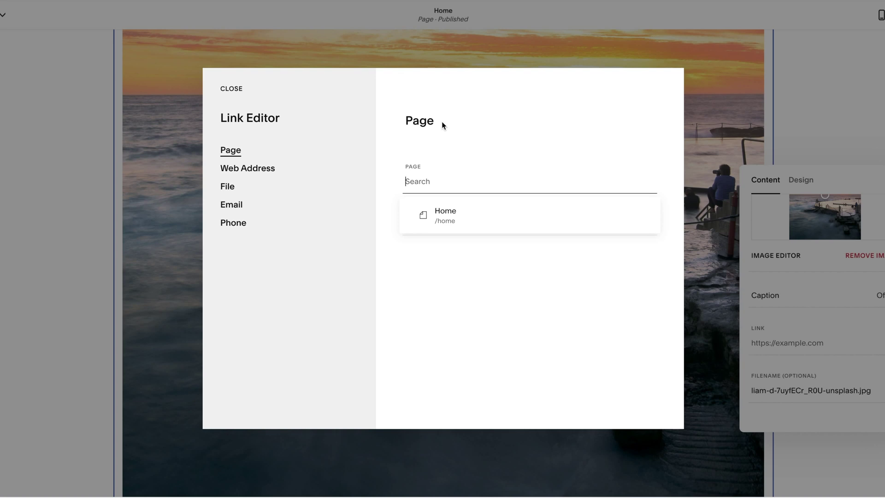
click(267, 169)
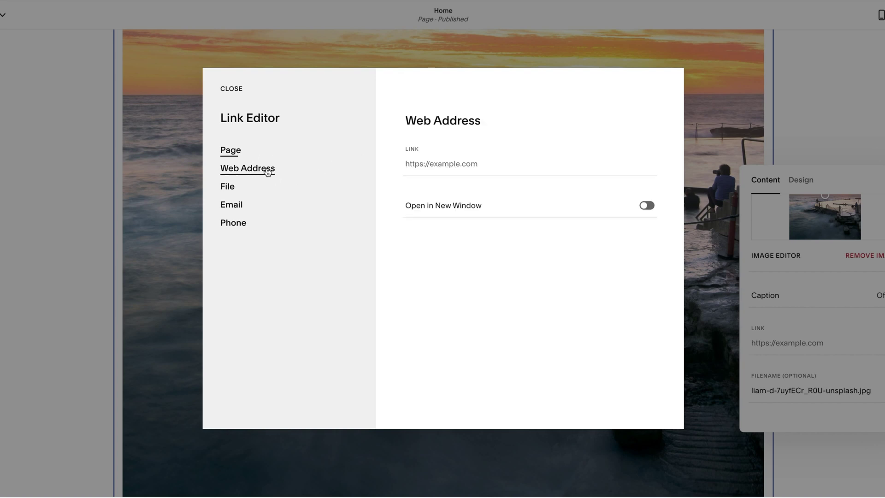
click(434, 161)
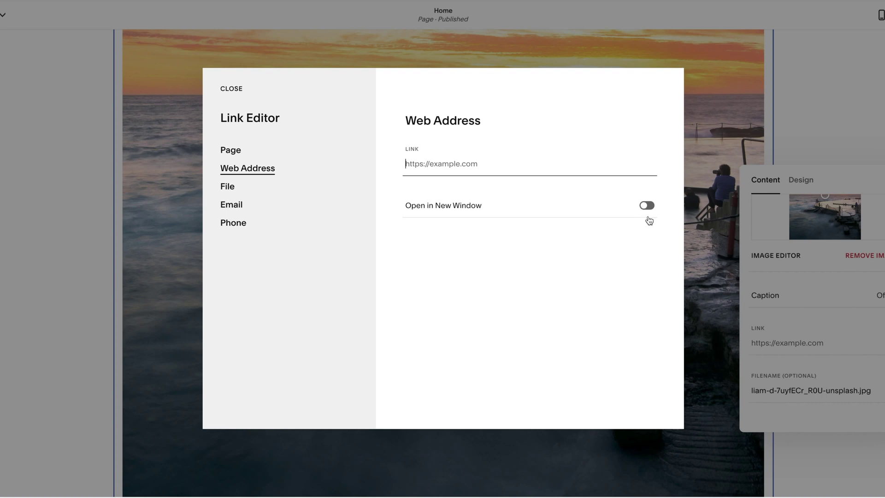
Review file, email and phone link options, leaving Open in New Window off, and close the editor.
click(228, 188)
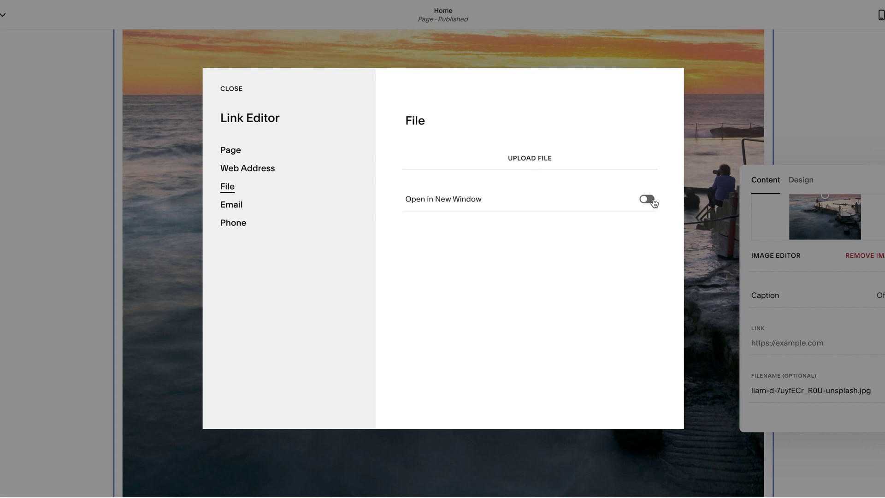
click(646, 199)
click(646, 200)
click(232, 210)
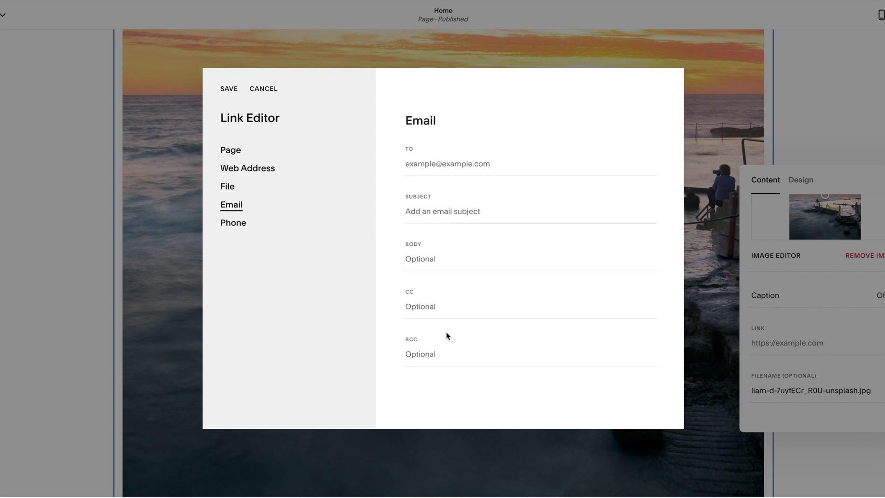
click(238, 226)
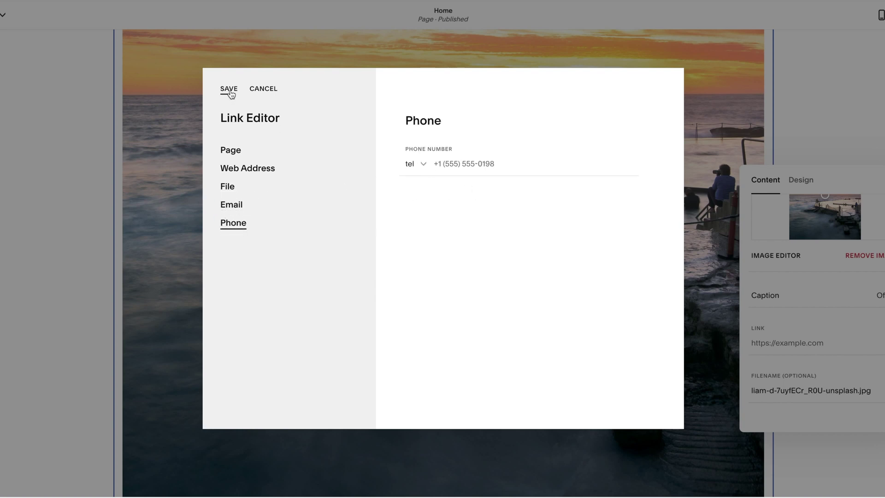
click(263, 92)
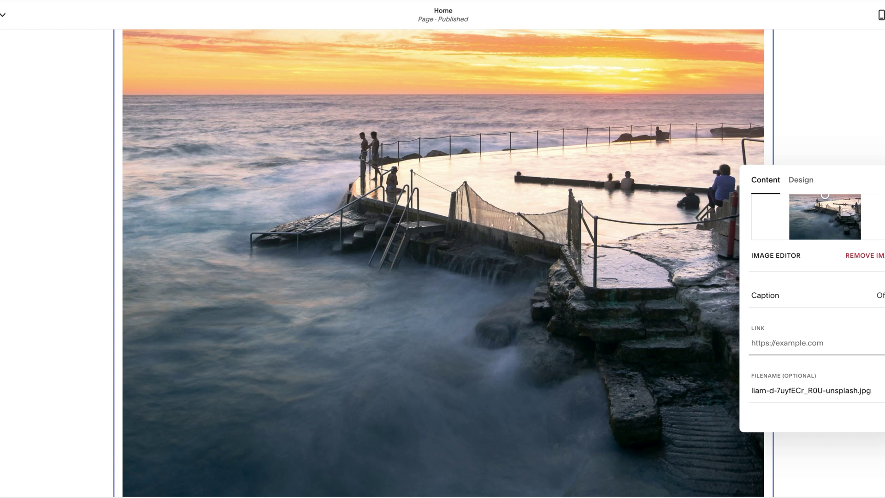
Select the image's filename text, then preview the Poster and Card image layouts.
click(740, 390)
key(ctrl+a)
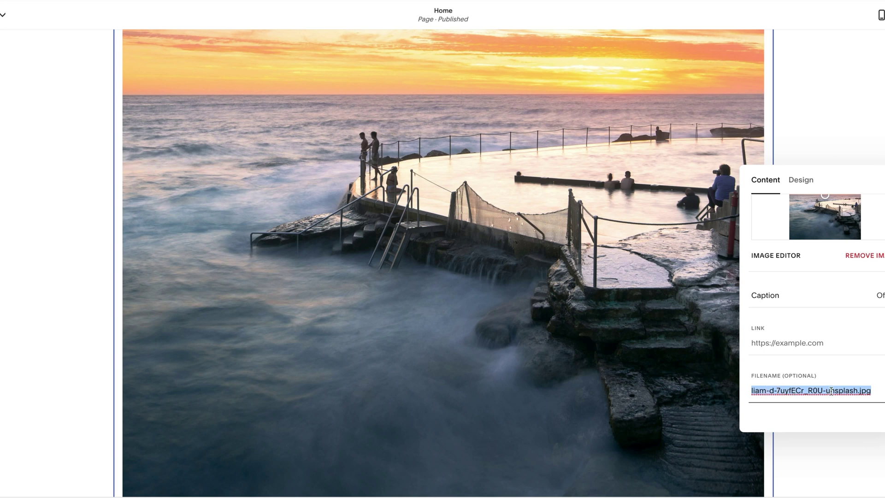
scroll(831, 346, up, 2)
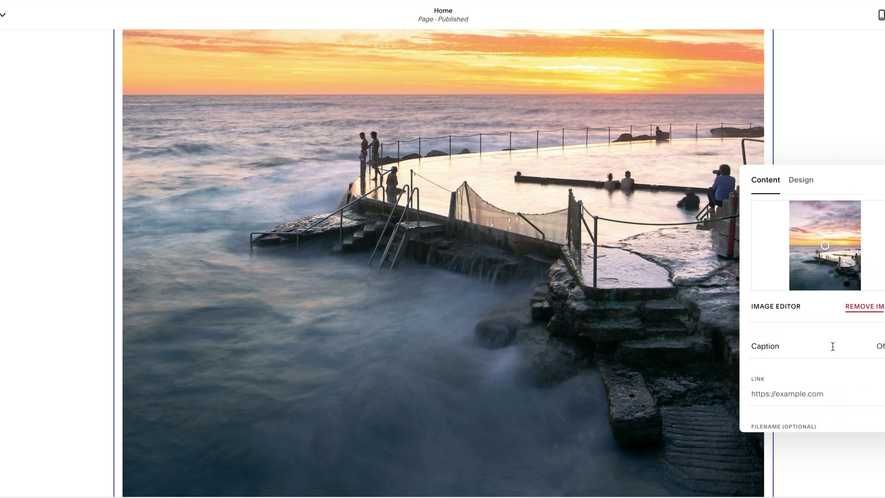
click(802, 183)
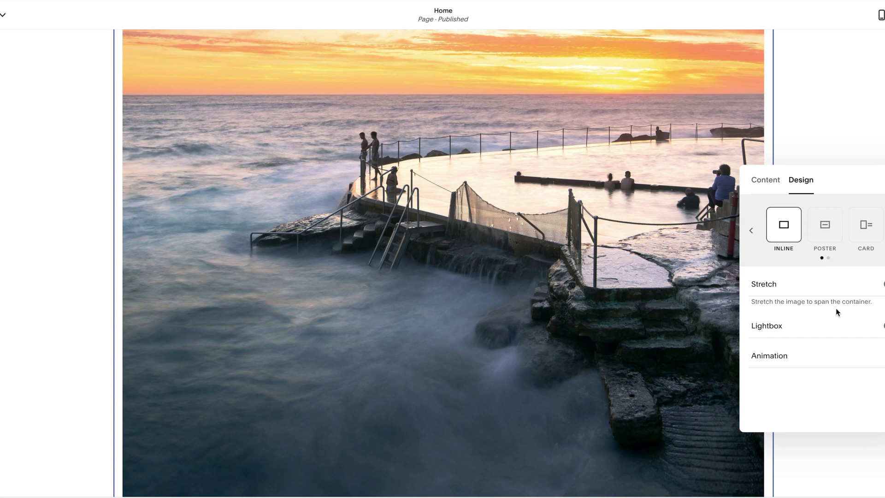
scroll(826, 226, right, 2)
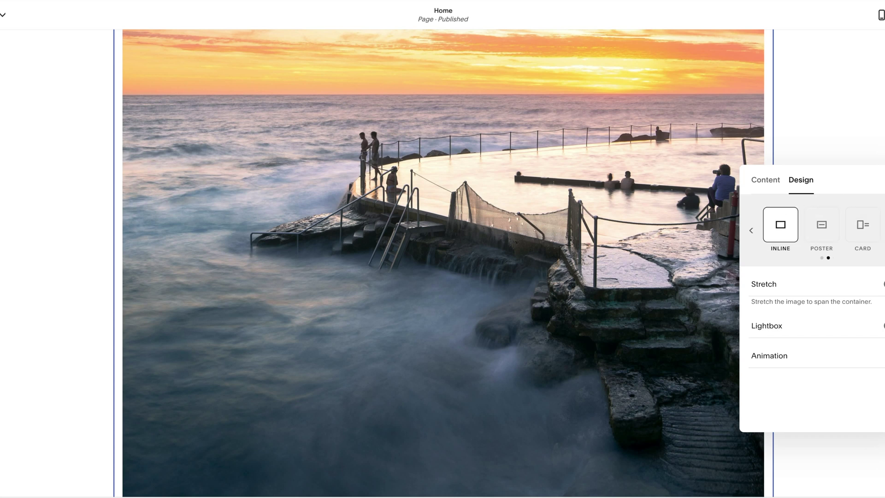
scroll(825, 226, left, 2)
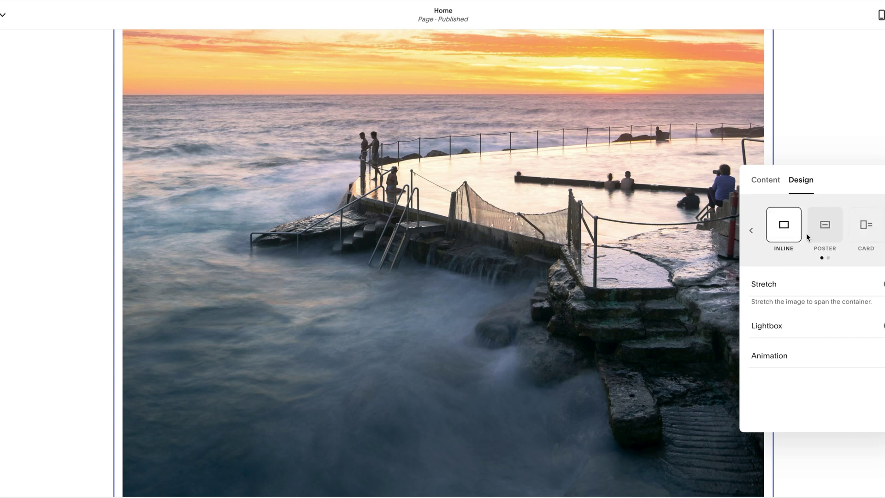
click(825, 230)
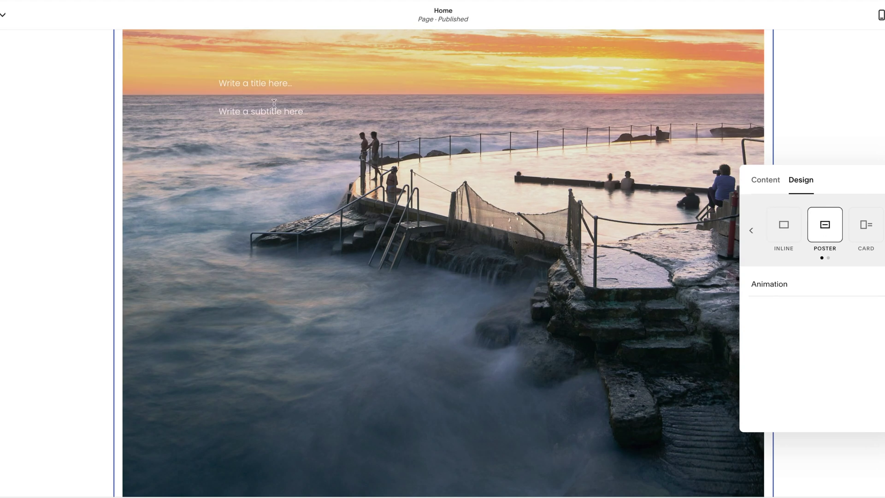
click(876, 235)
Try Stack and Overlap, then set the Collage layout with the image on the right.
scroll(698, 184, up, 5)
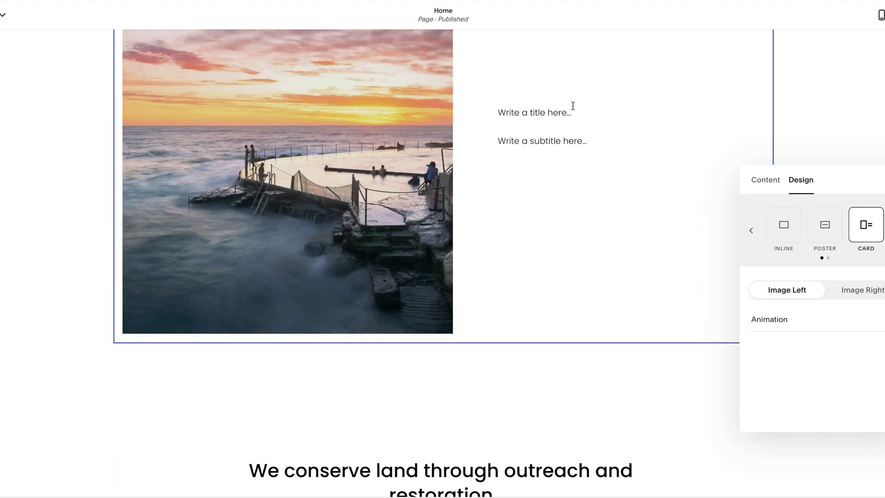
scroll(545, 141, up, 3)
scroll(546, 140, down, 1)
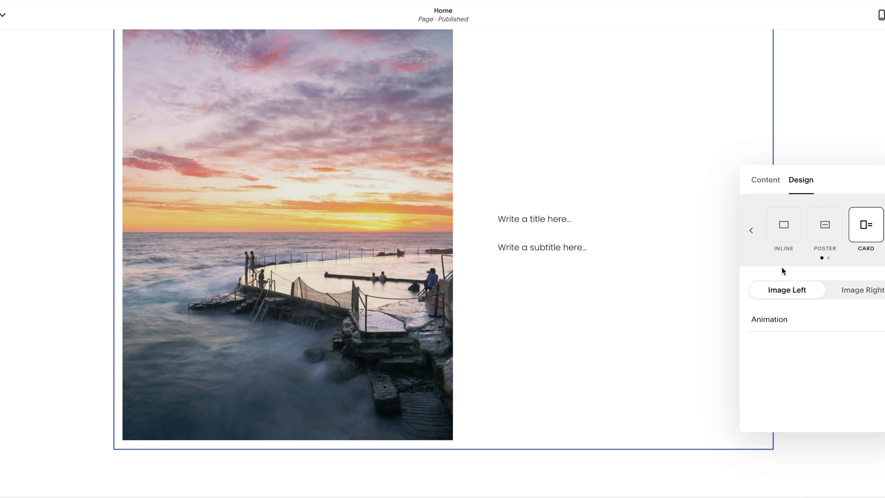
scroll(866, 235, right, 3)
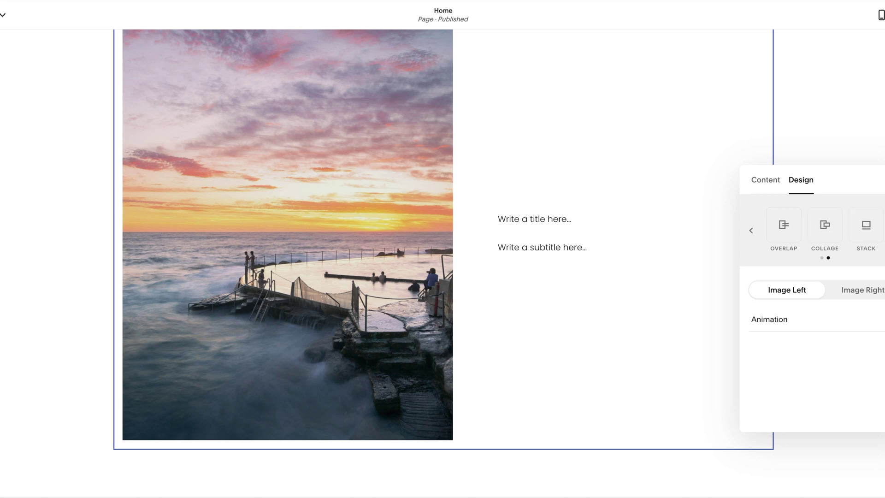
click(858, 295)
click(786, 293)
click(866, 225)
click(783, 243)
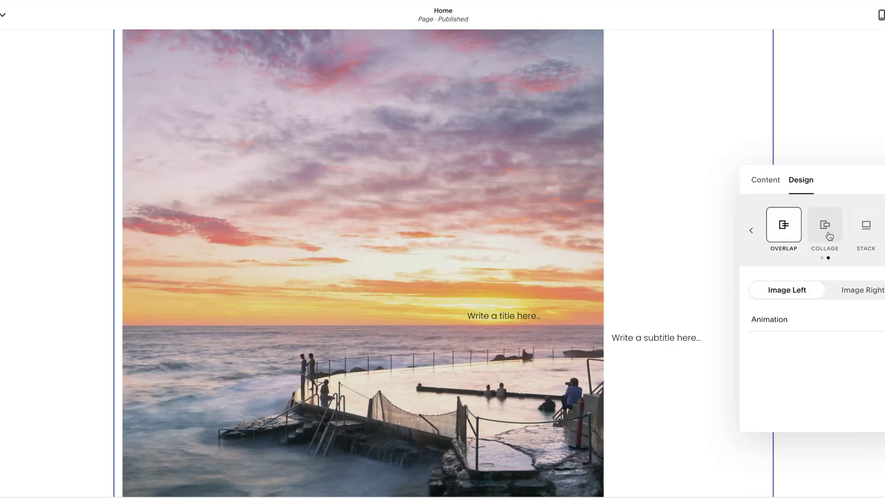
click(821, 239)
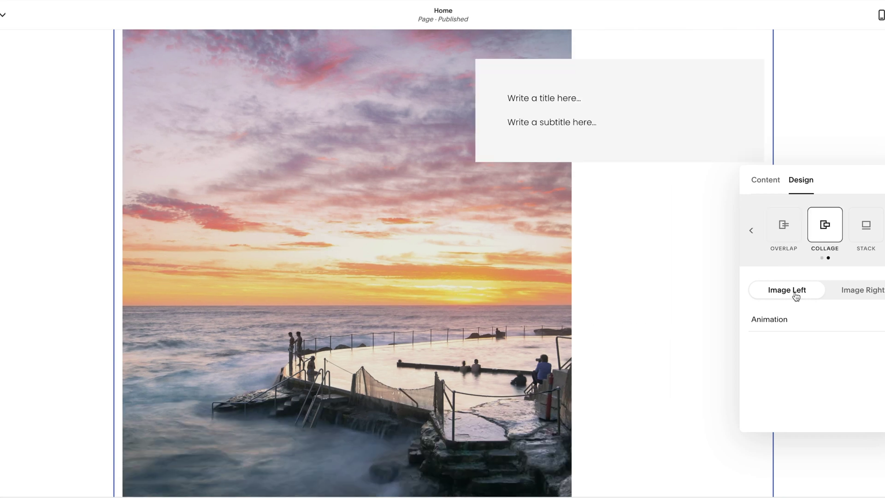
click(838, 291)
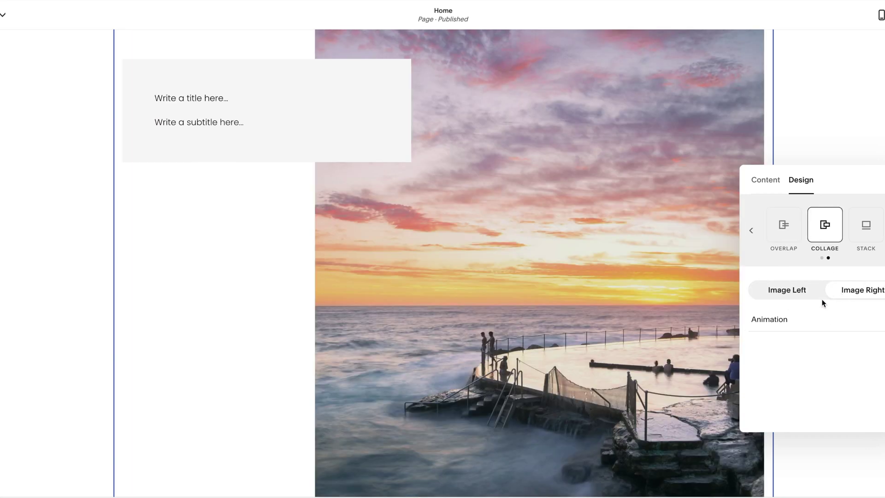
click(780, 321)
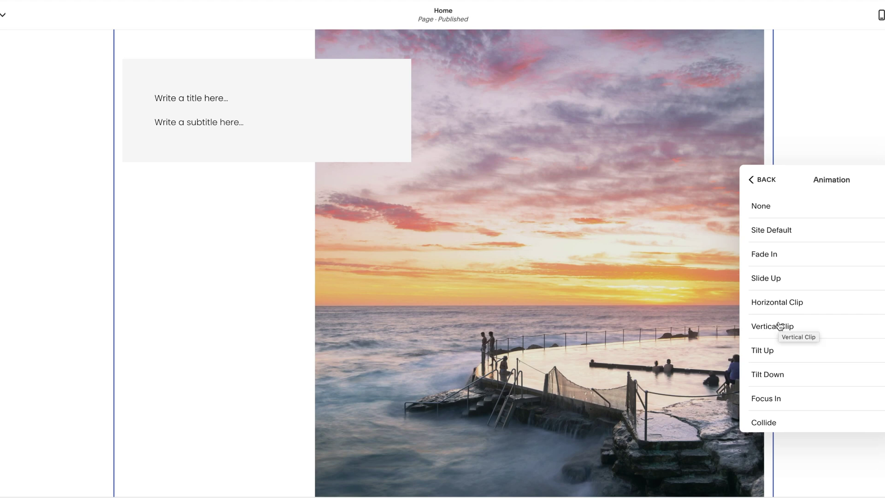
click(784, 259)
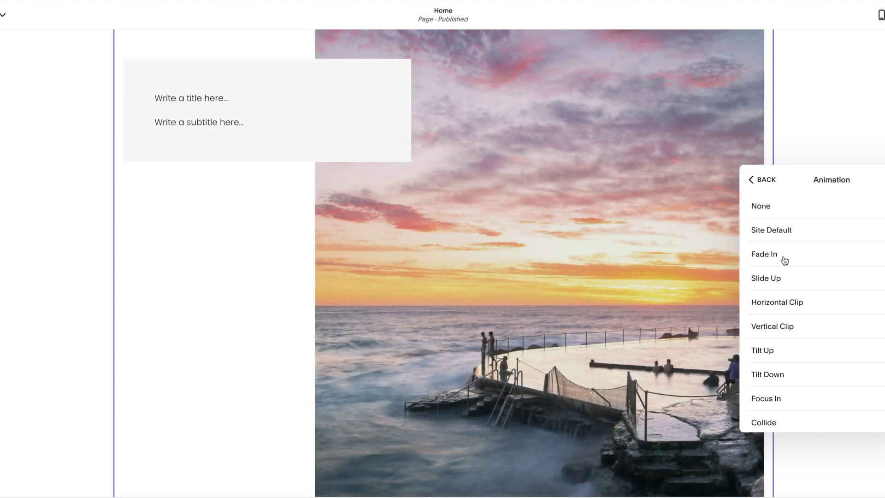
click(786, 280)
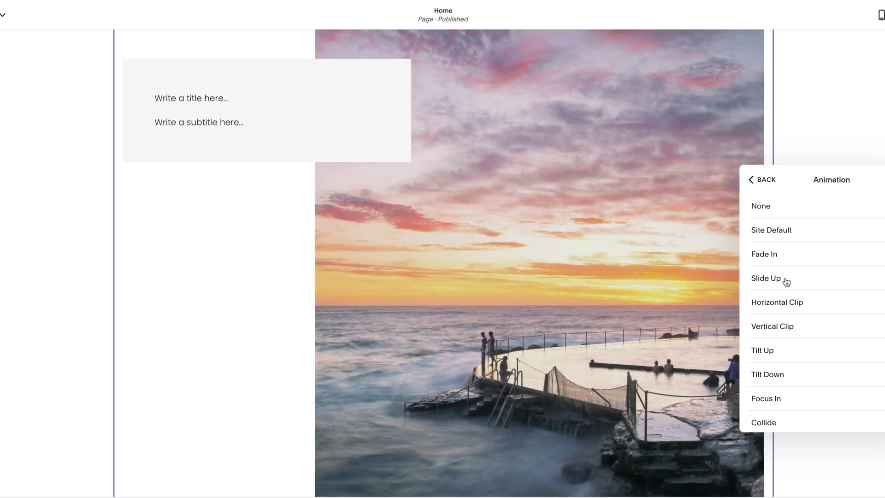
click(785, 303)
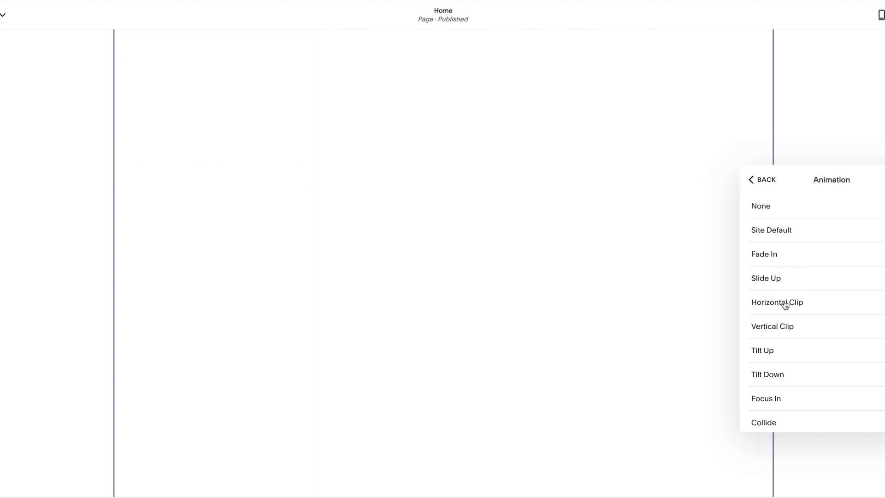
click(785, 326)
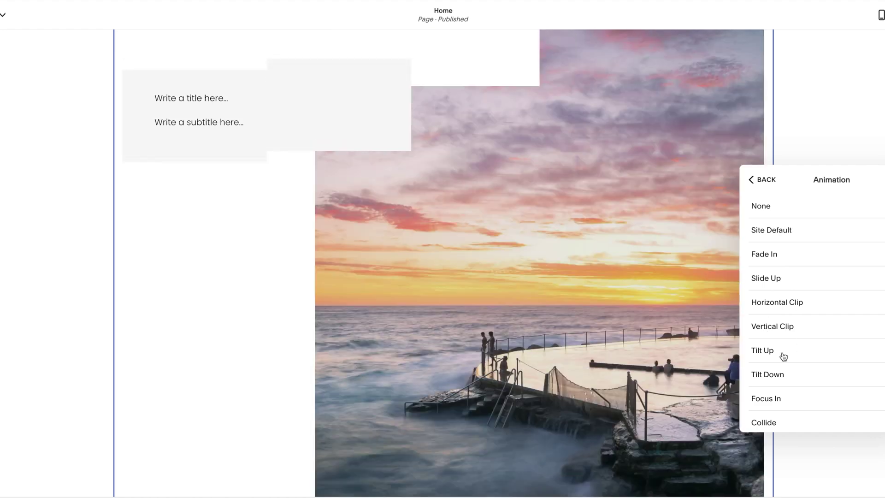
click(785, 354)
scroll(781, 355, down, 2)
click(778, 337)
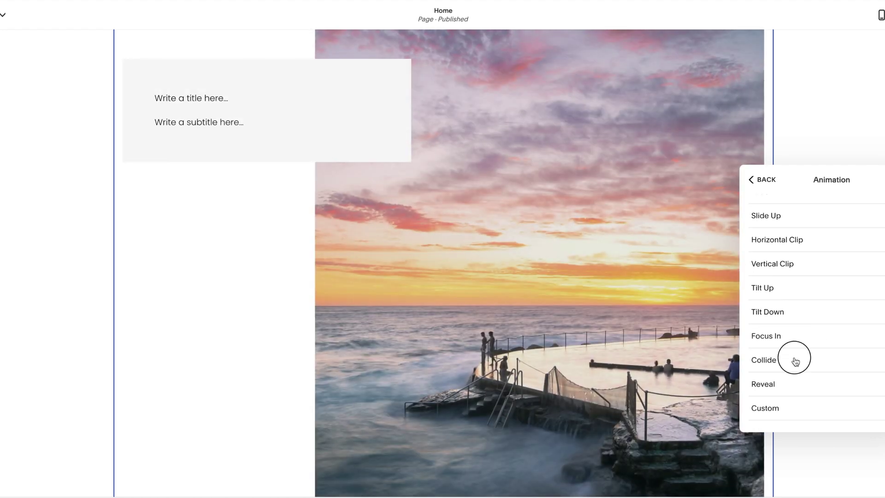
click(795, 357)
click(788, 388)
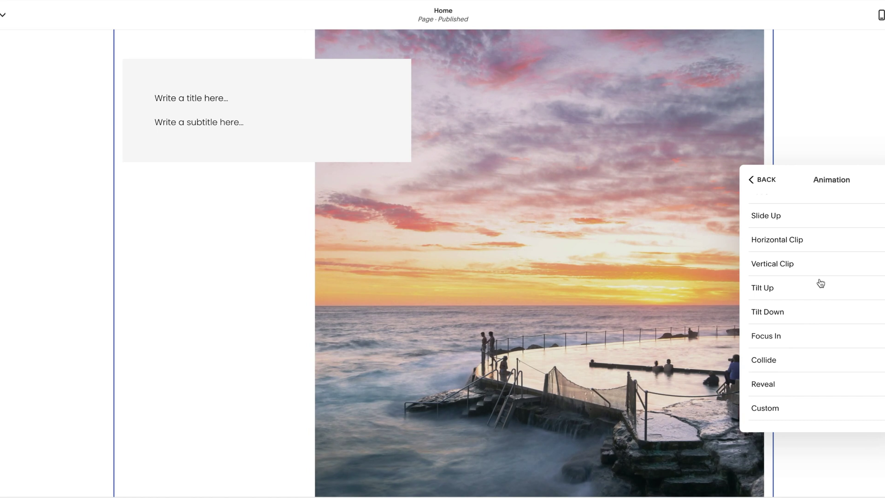
scroll(818, 223, up, 3)
click(766, 184)
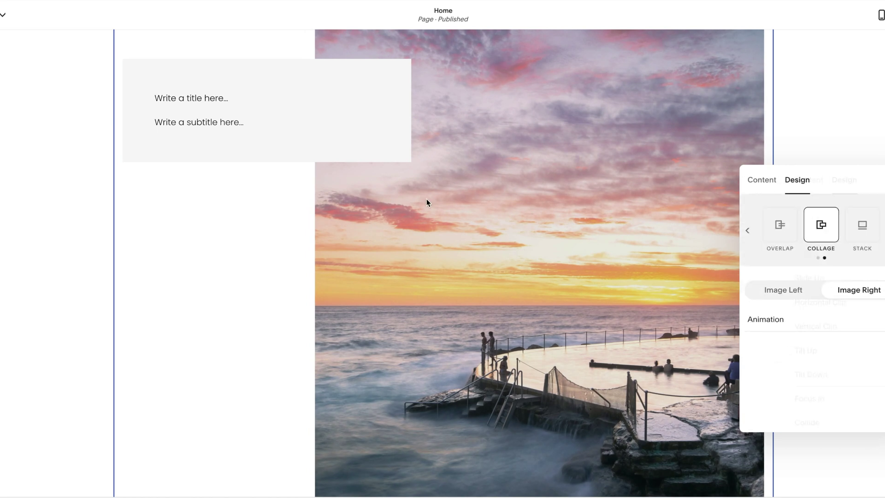
Apply the Refracted Circles image effect to the Community banner background.
click(476, 270)
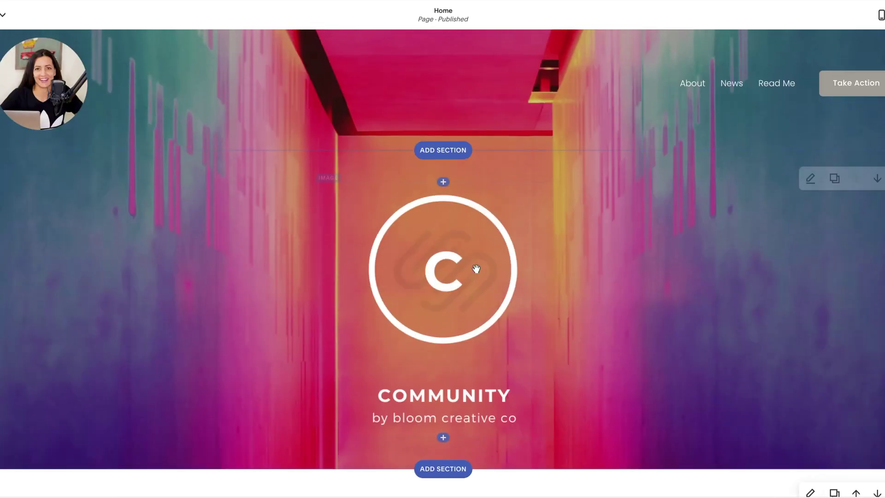
scroll(476, 269, up, 1)
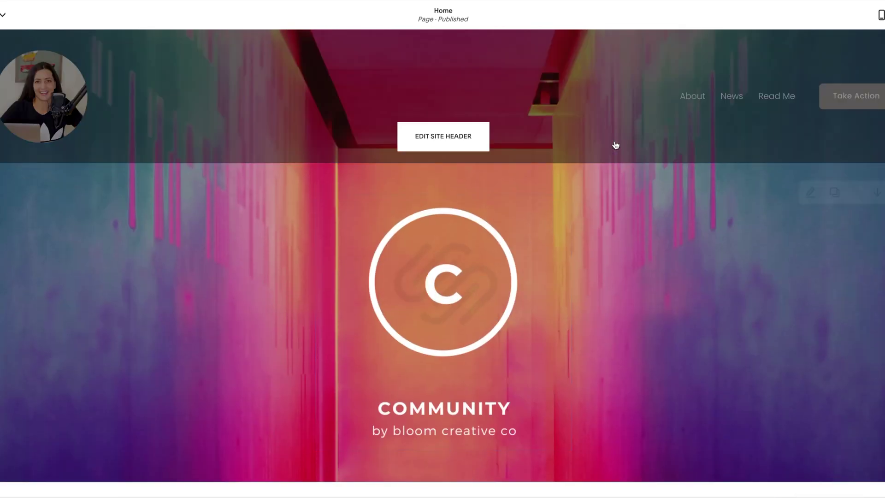
click(810, 187)
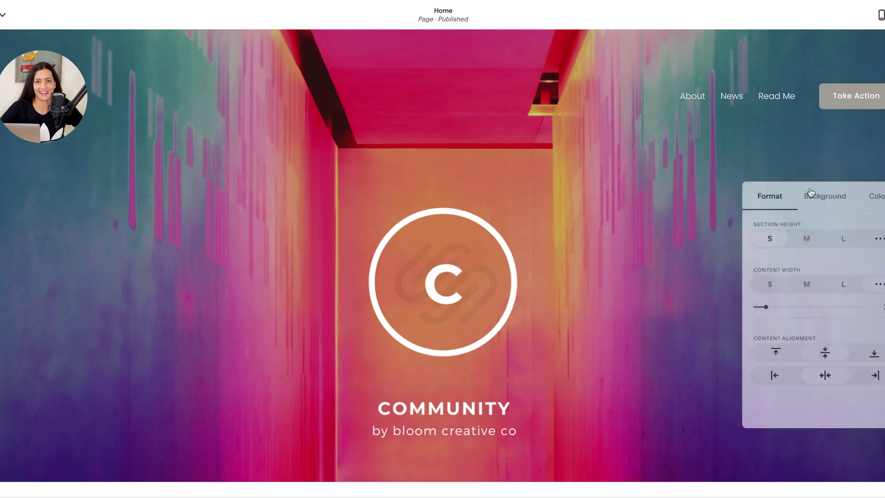
click(822, 194)
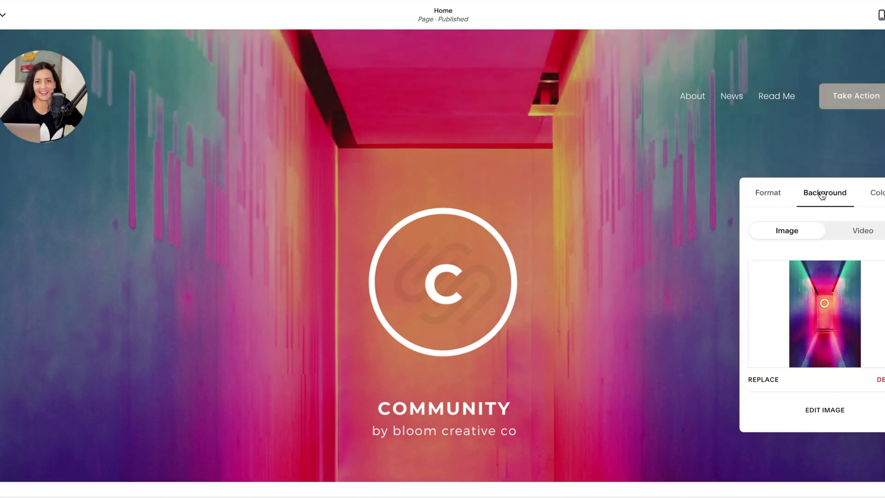
scroll(791, 318, down, 1)
scroll(790, 318, down, 4)
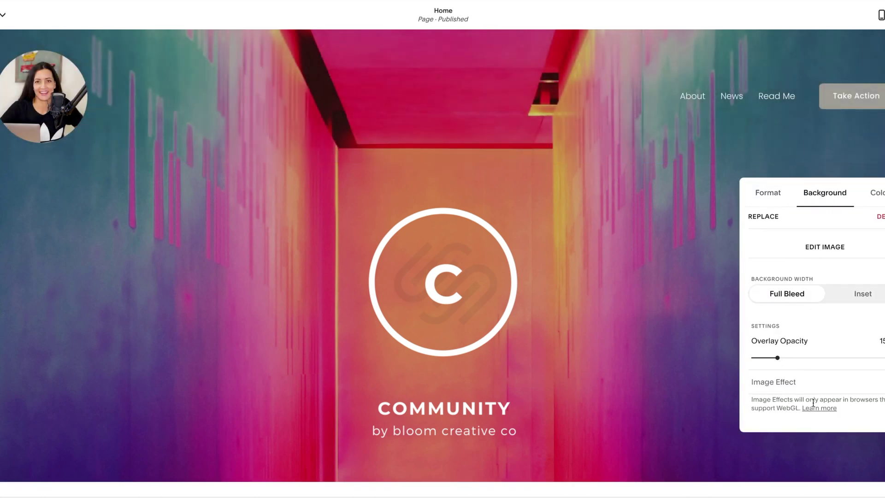
scroll(813, 402, up, 2)
scroll(814, 402, down, 2)
click(804, 385)
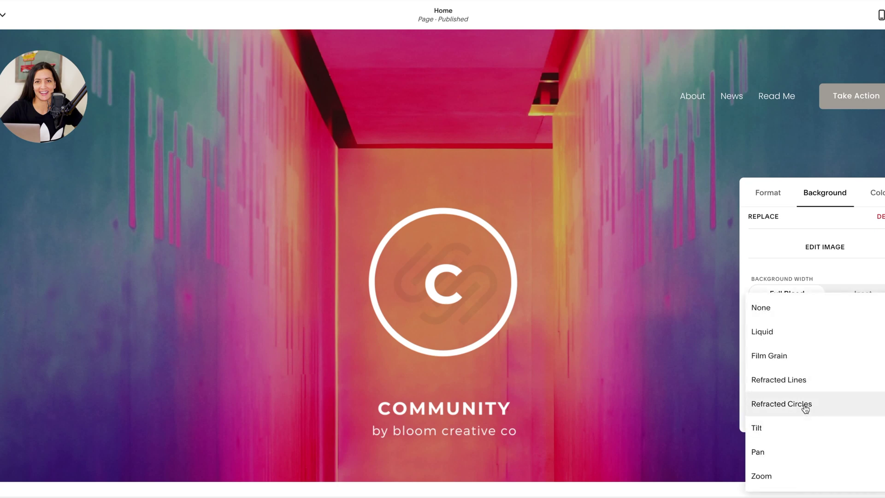
click(806, 404)
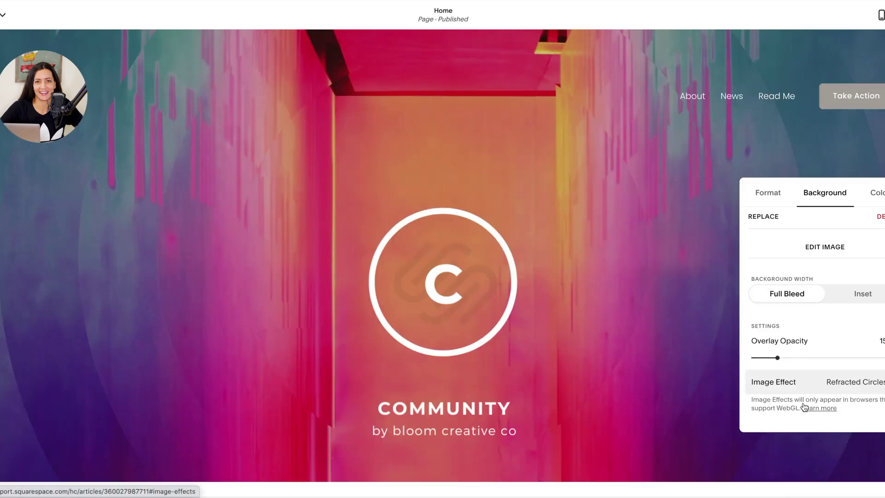
Add a video block to the sunset image section below the banner.
scroll(507, 317, down, 2)
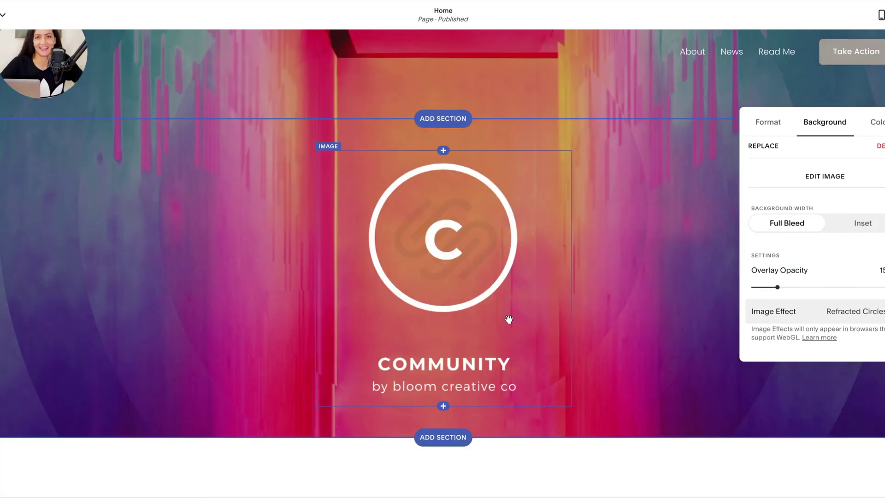
scroll(509, 320, up, 2)
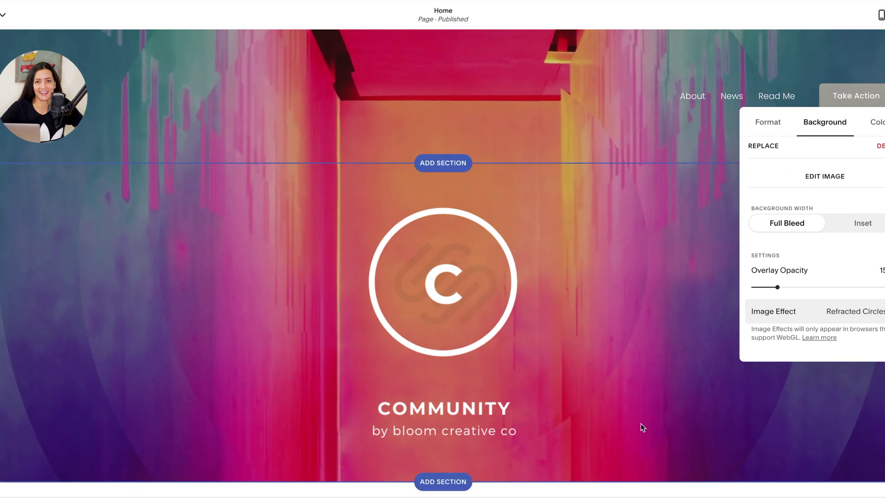
scroll(641, 421, down, 5)
scroll(639, 369, down, 5)
scroll(636, 362, down, 4)
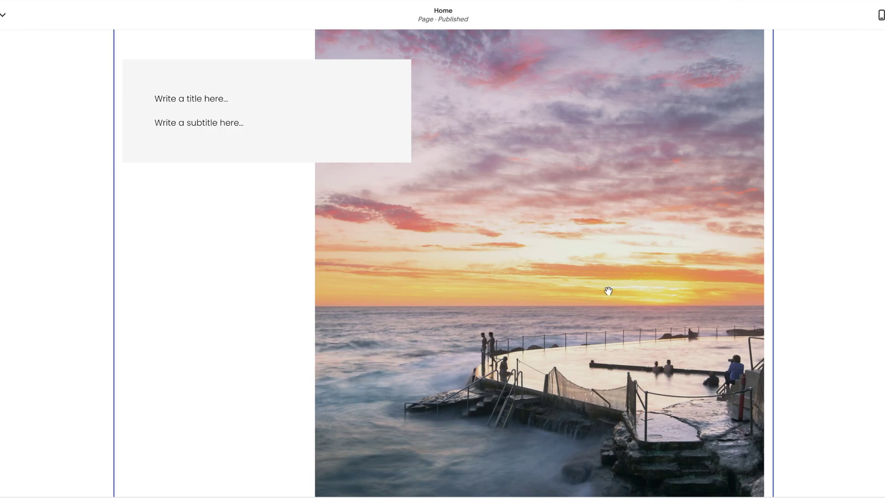
scroll(518, 212, up, 5)
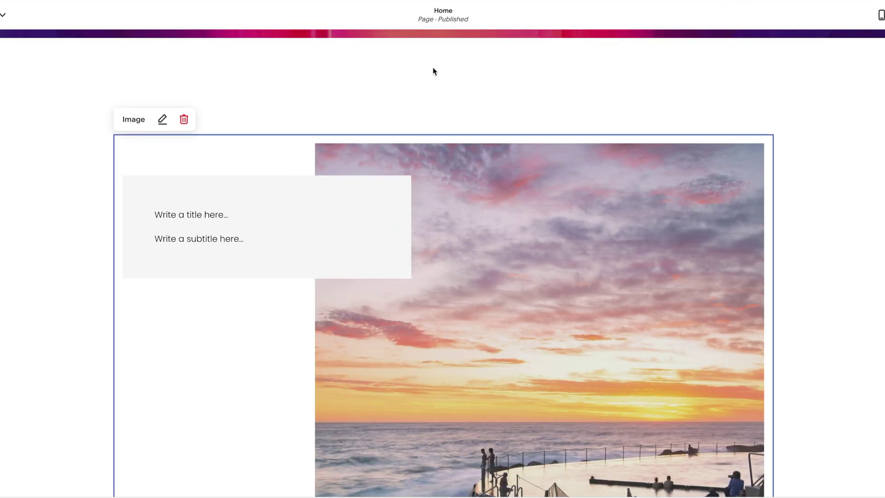
click(442, 134)
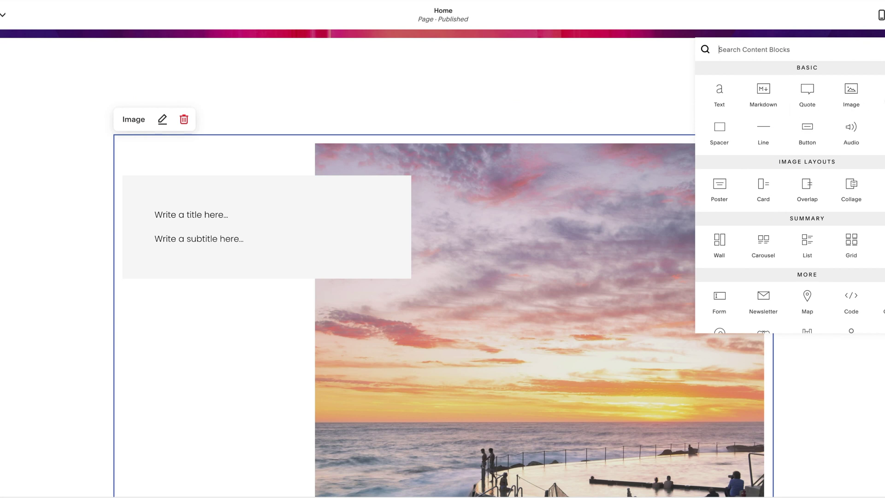
click(880, 94)
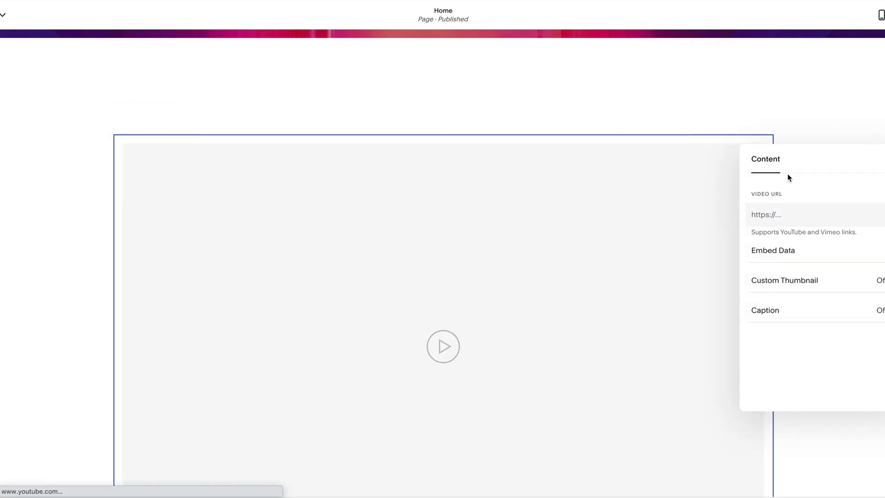
Try the video block's Embed Data, Custom Thumbnail on and off, and Caption settings.
click(785, 215)
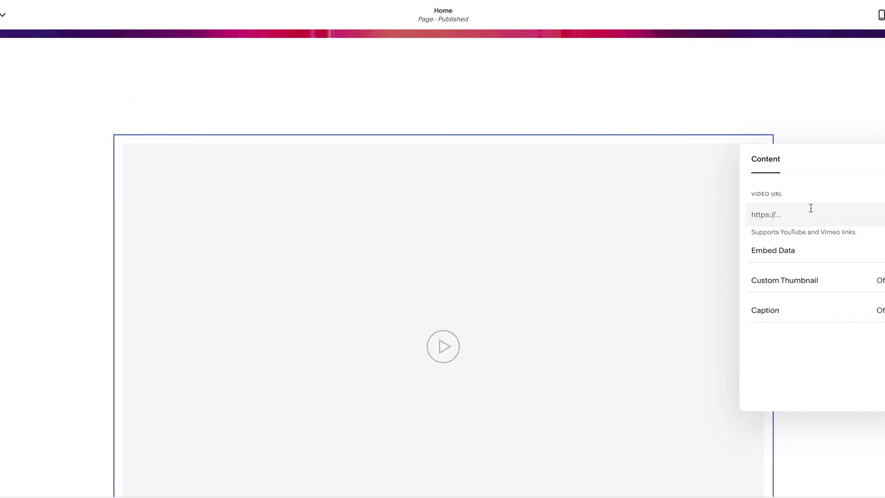
click(780, 253)
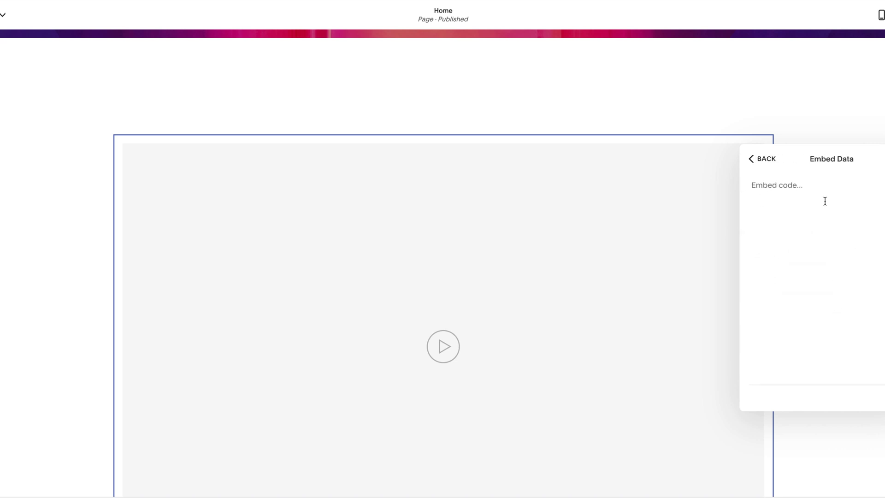
click(766, 162)
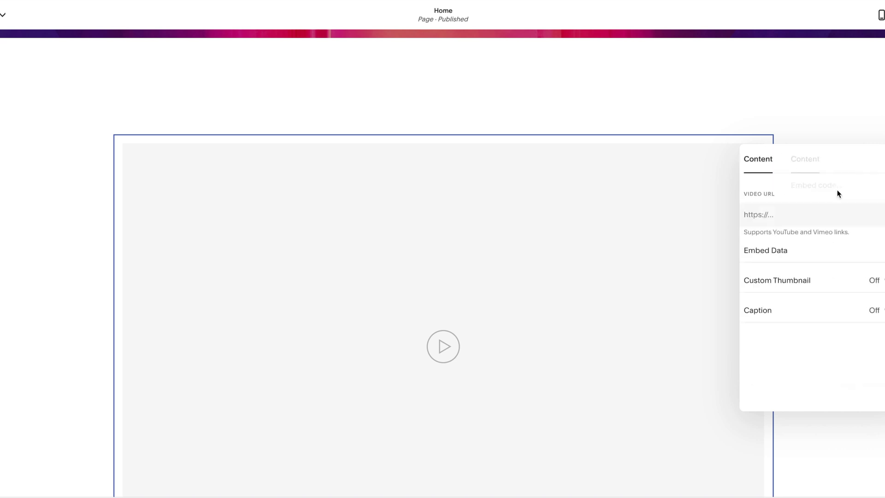
click(787, 287)
click(786, 308)
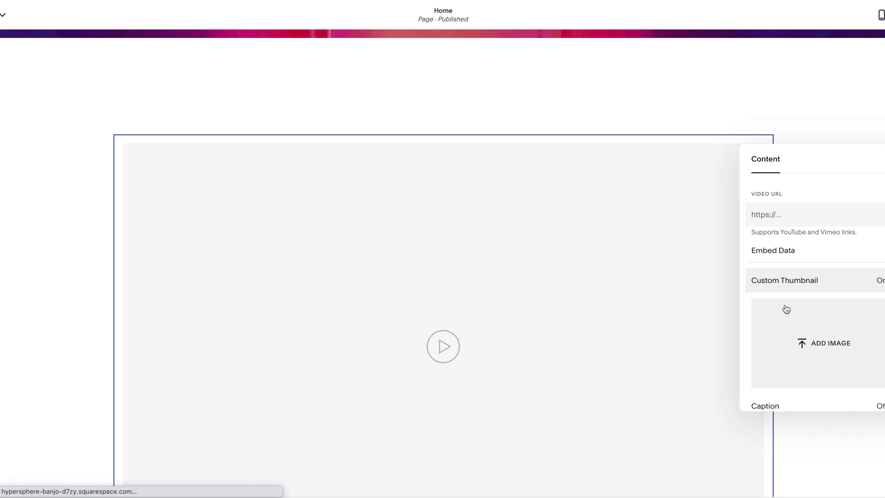
click(820, 282)
click(799, 264)
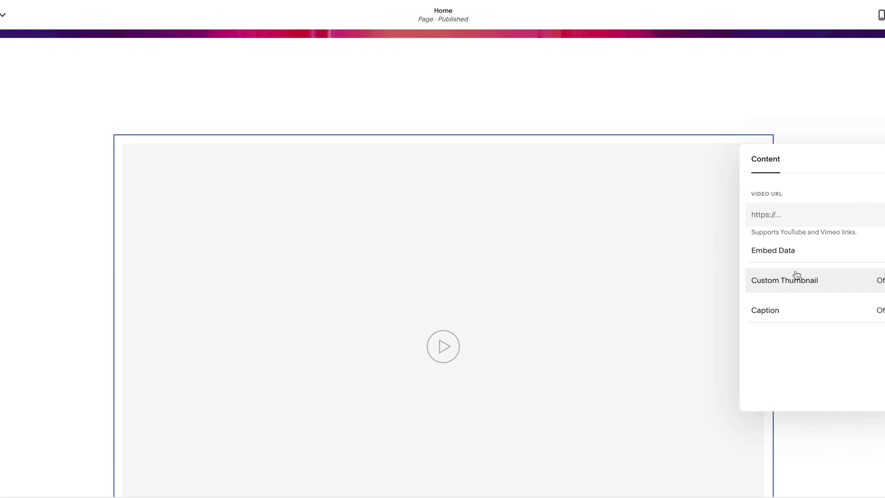
click(782, 315)
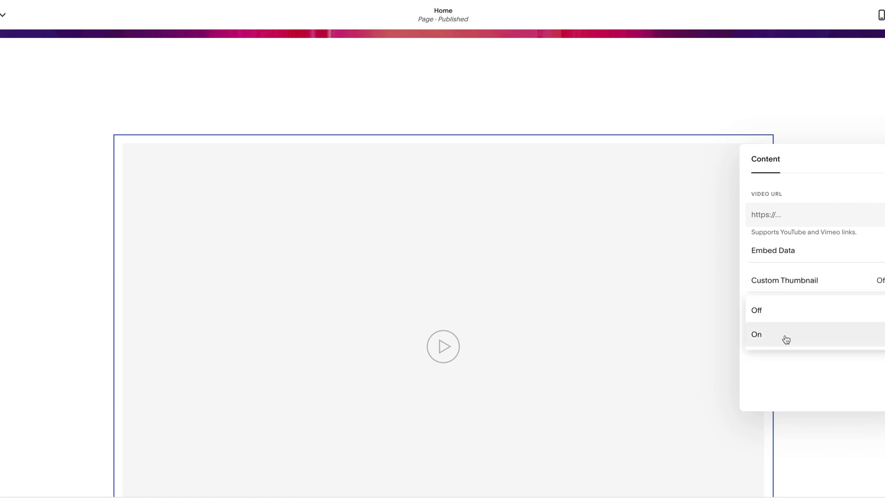
click(783, 335)
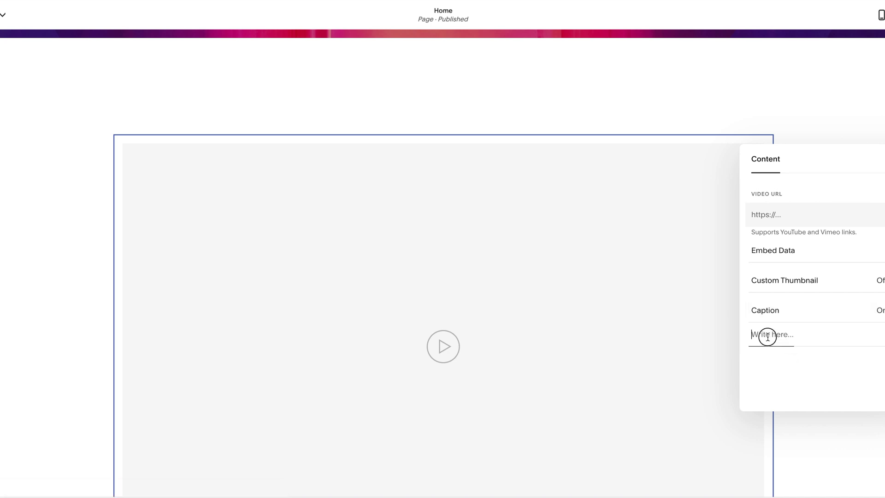
click(767, 336)
click(680, 207)
Delete the video block and the sunset image block, confirming YES for each.
click(182, 120)
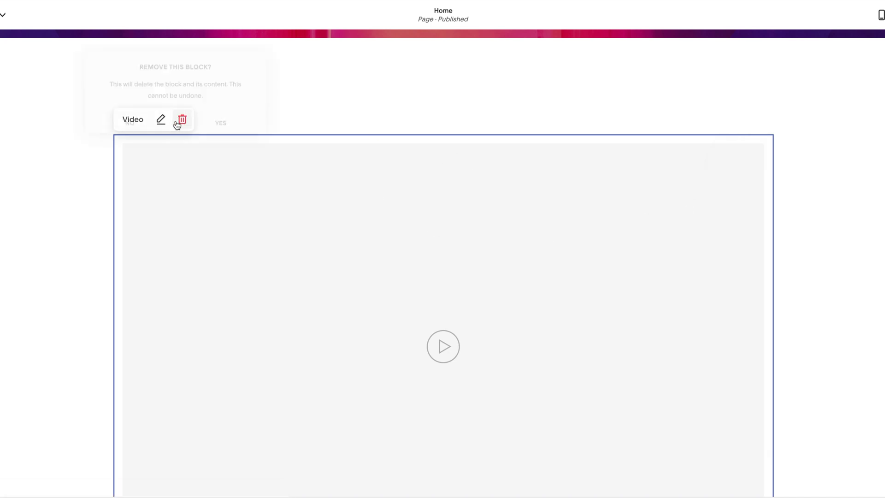
click(245, 123)
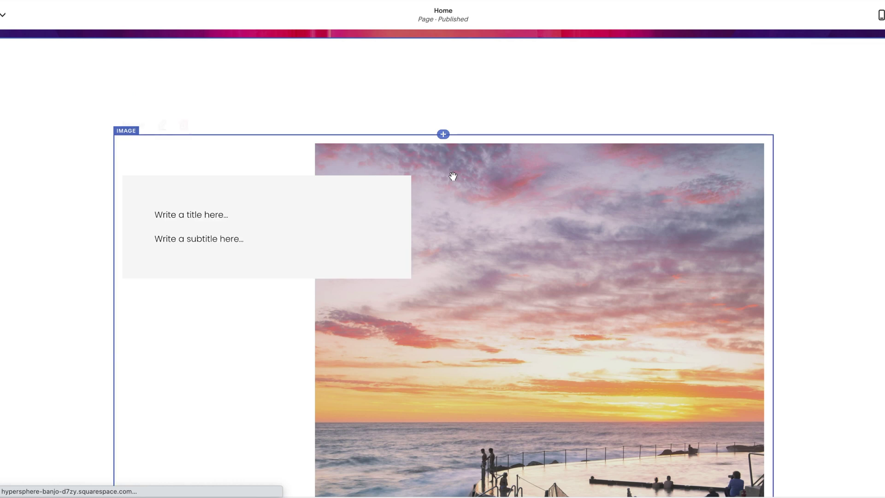
click(452, 175)
click(191, 124)
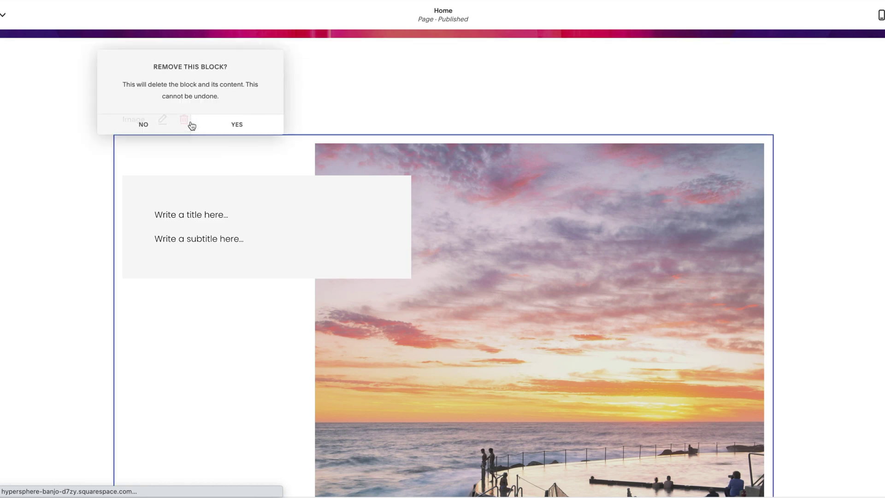
click(234, 130)
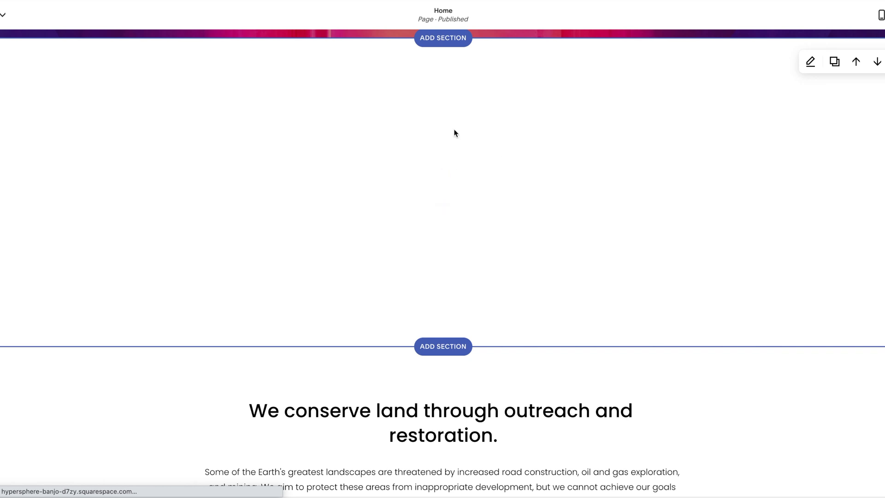
click(441, 201)
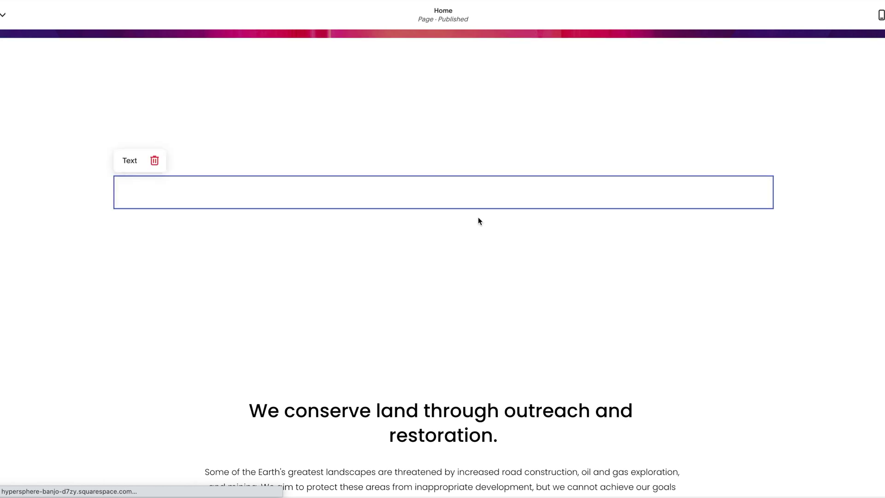
click(435, 214)
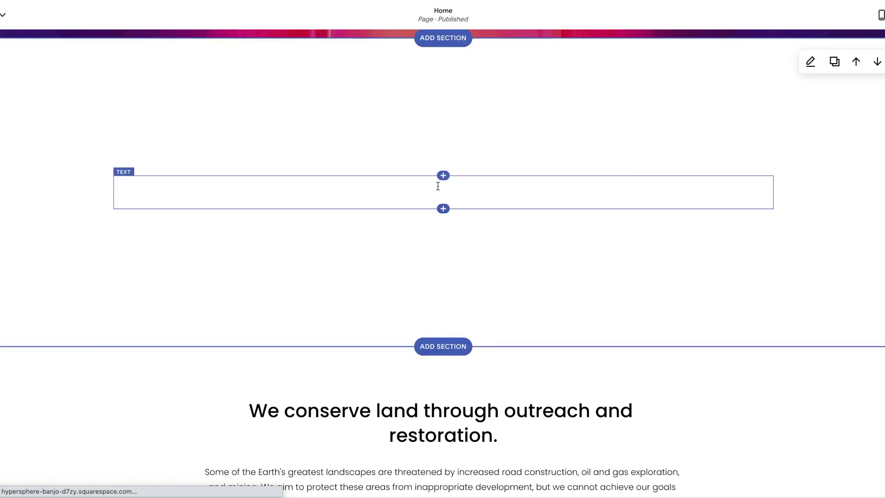
double_click(441, 190)
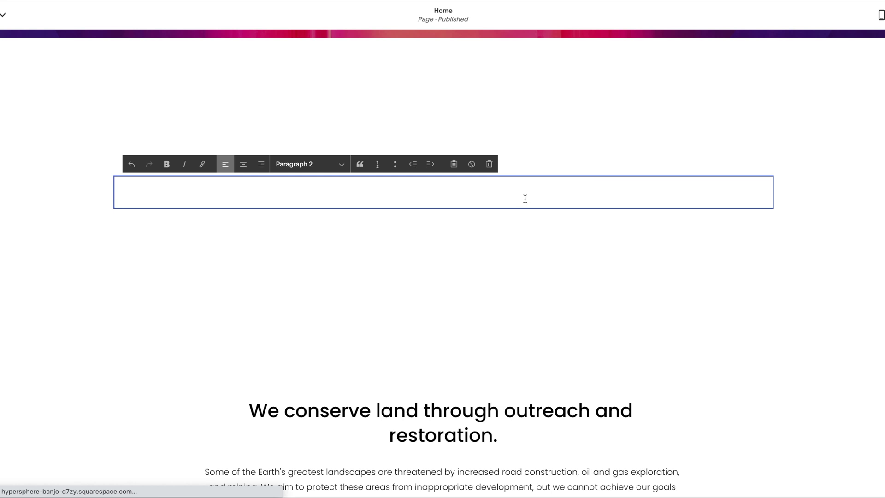
click(555, 112)
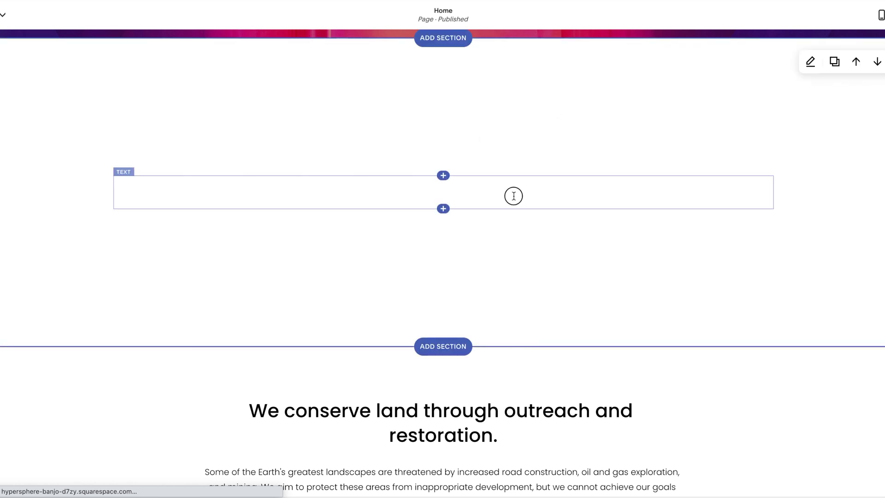
double_click(400, 193)
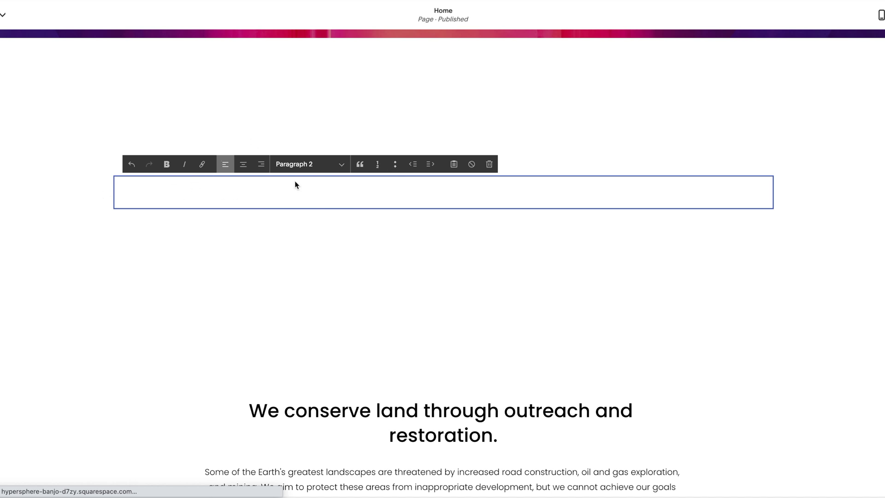
click(431, 213)
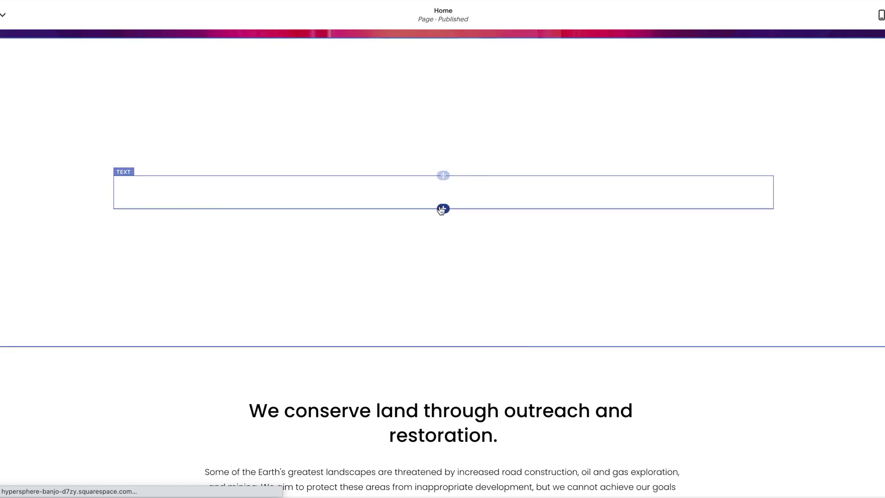
Insert a Learn more button block, aligned left at size M, then close its settings.
click(443, 207)
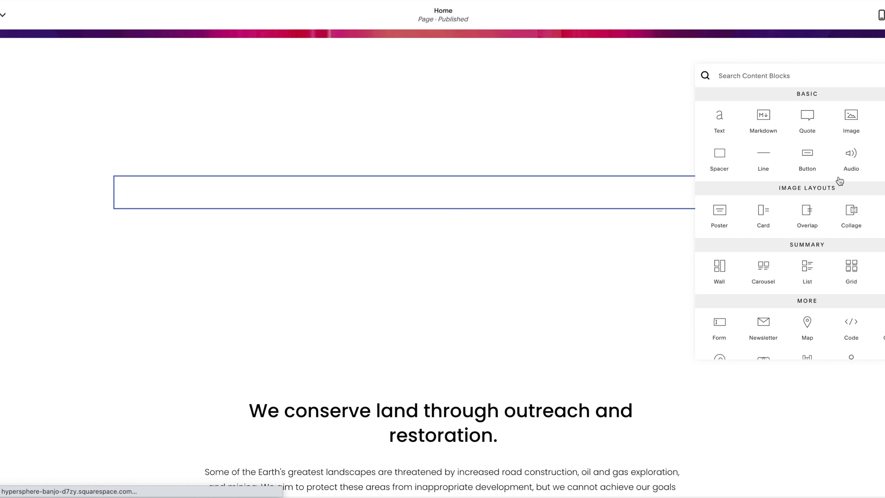
click(816, 168)
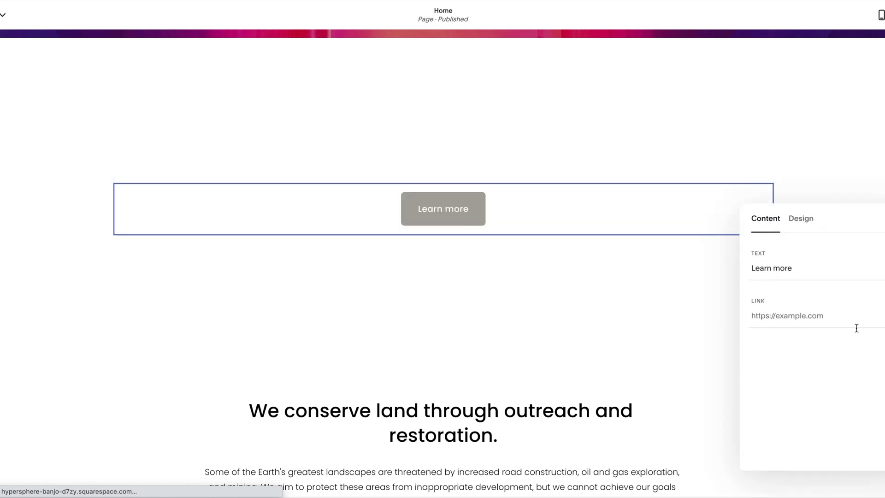
click(798, 224)
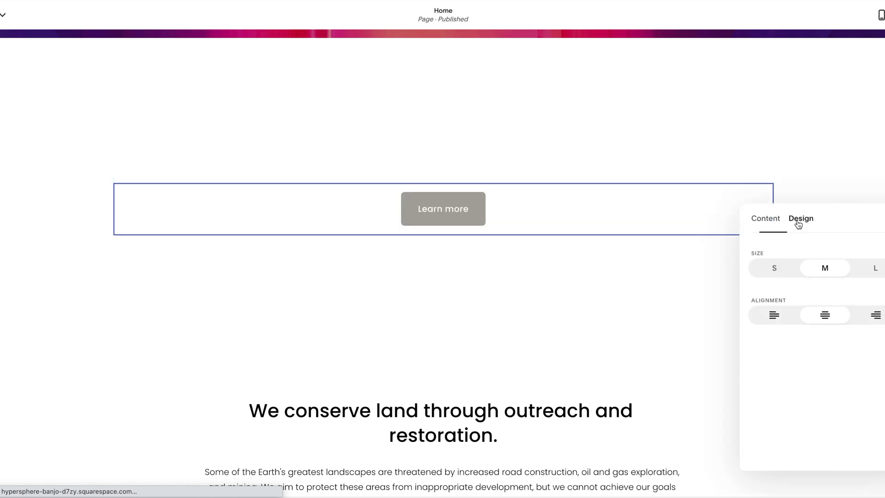
click(875, 318)
click(775, 315)
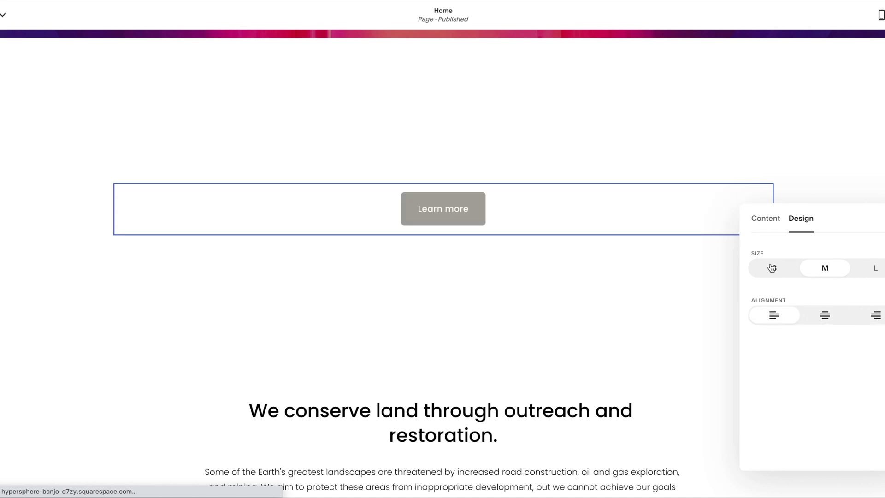
click(772, 268)
click(821, 274)
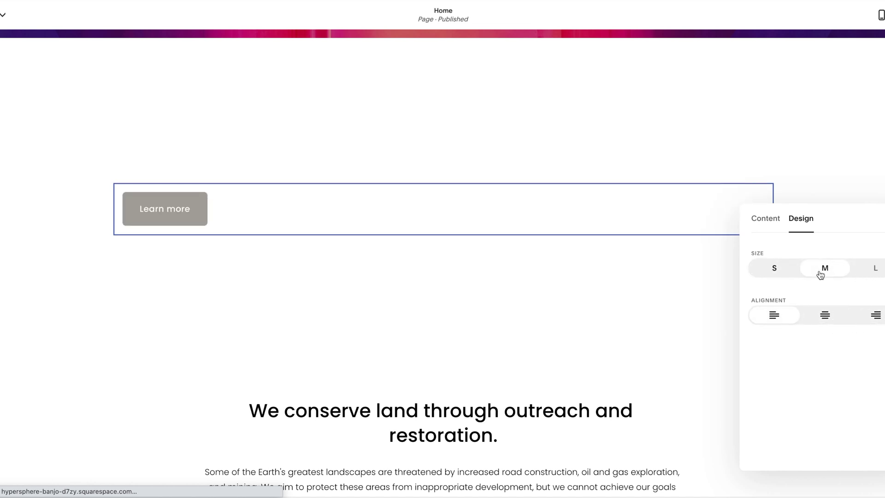
click(756, 221)
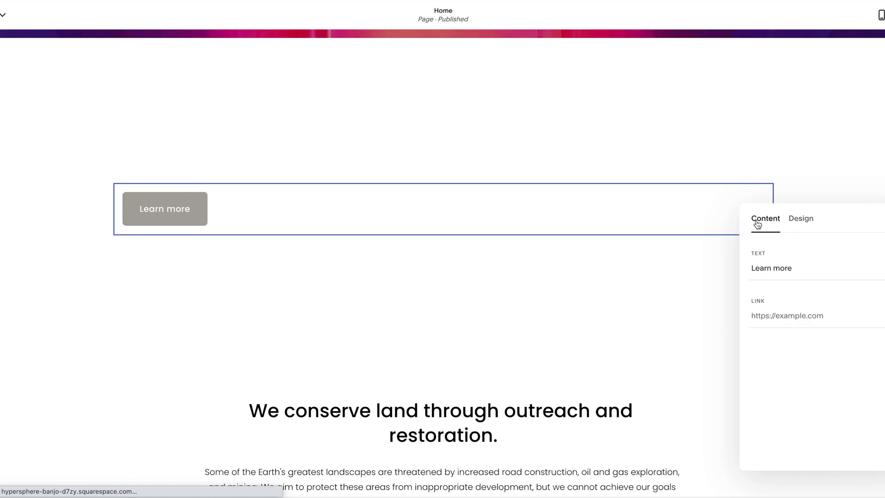
click(595, 239)
mouse_move(451, 248)
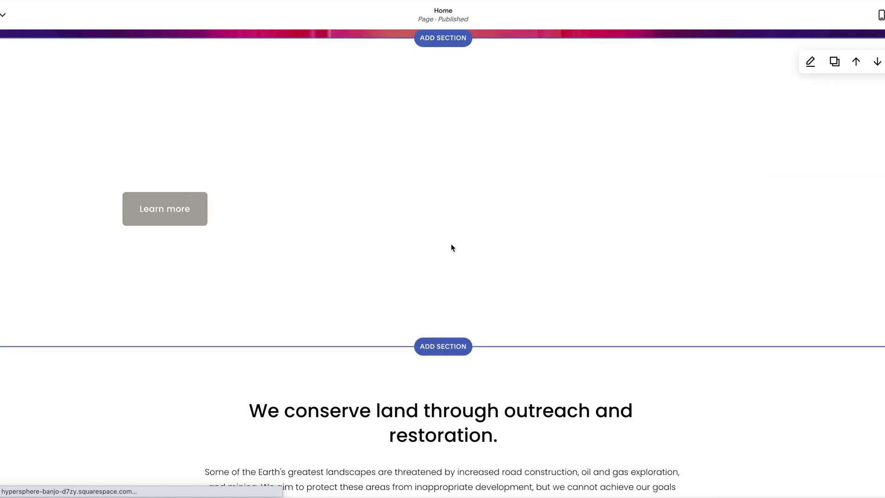
Insert a Subscribe newsletter block from More and review its Storage and spam verification settings.
click(444, 235)
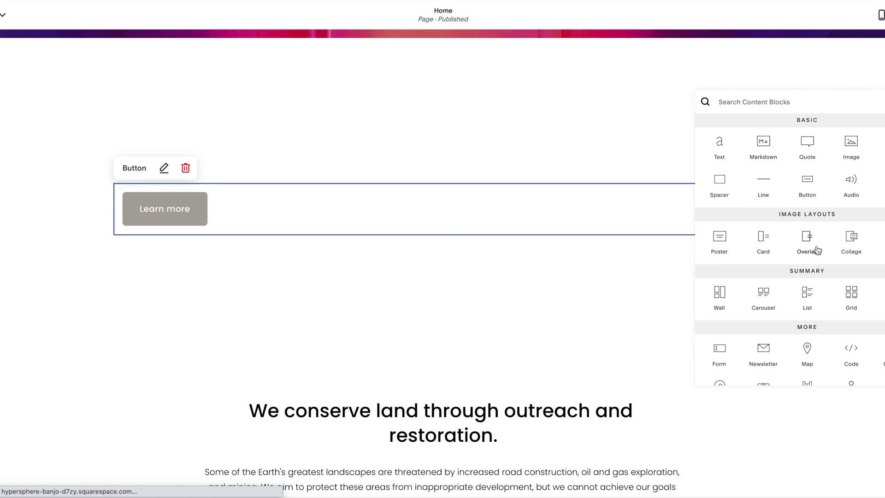
scroll(814, 249, down, 3)
click(762, 275)
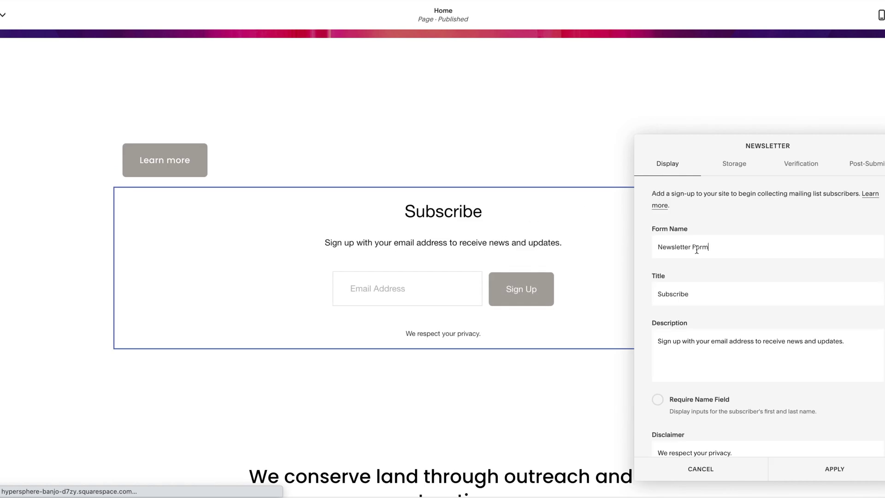
scroll(697, 248, down, 3)
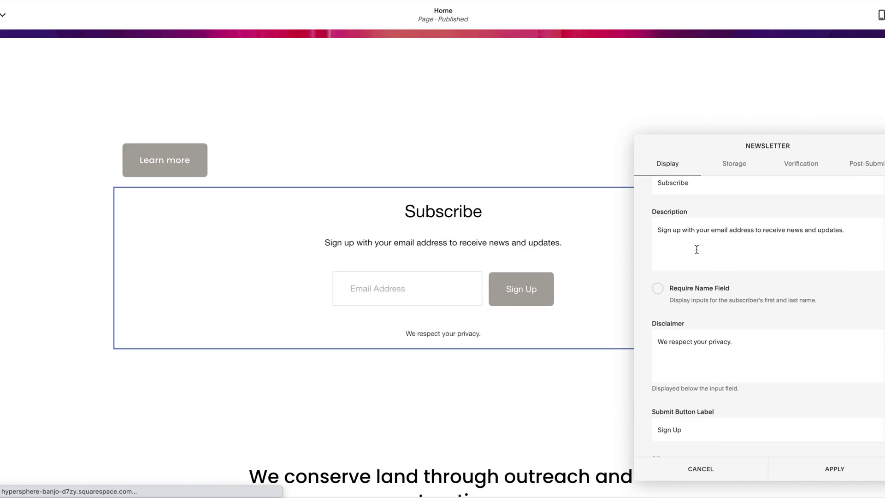
click(747, 170)
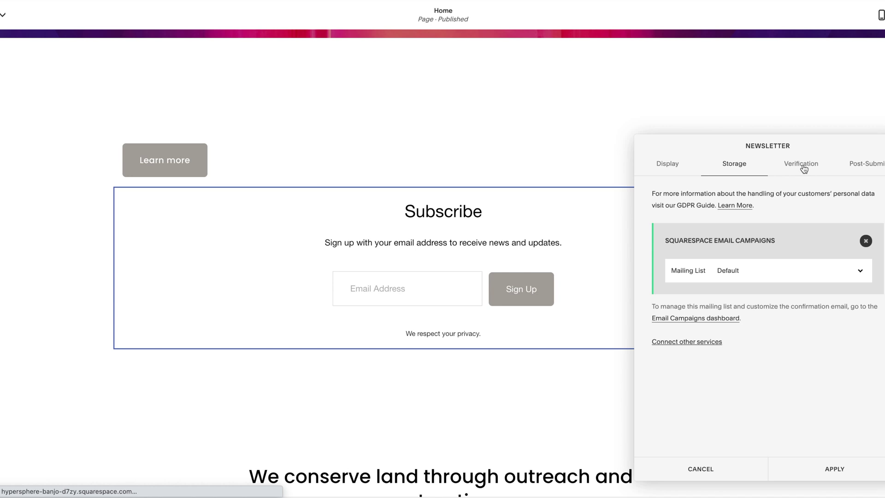
click(802, 169)
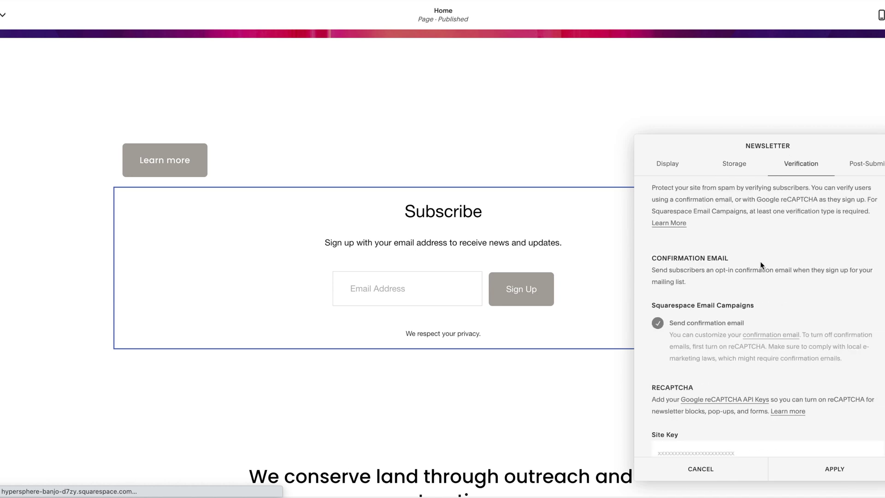
Review the newsletter's confirmation email and reCAPTCHA options, leaving reCAPTCHA off, and view the post-submit message.
scroll(748, 282, down, 3)
scroll(748, 282, up, 2)
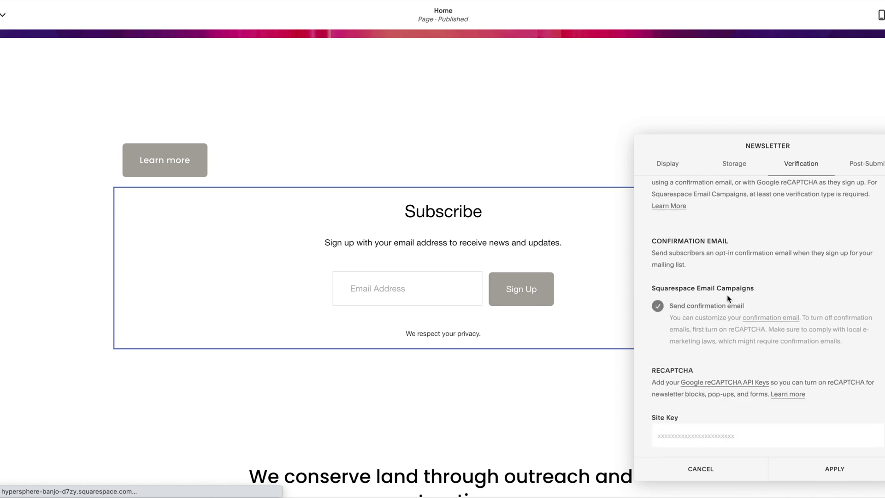
scroll(712, 278, down, 3)
scroll(711, 278, down, 1)
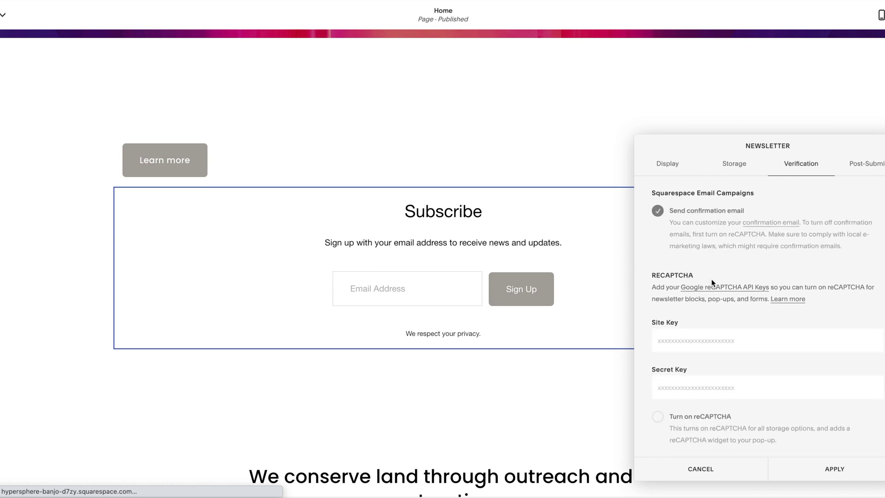
scroll(710, 267, up, 1)
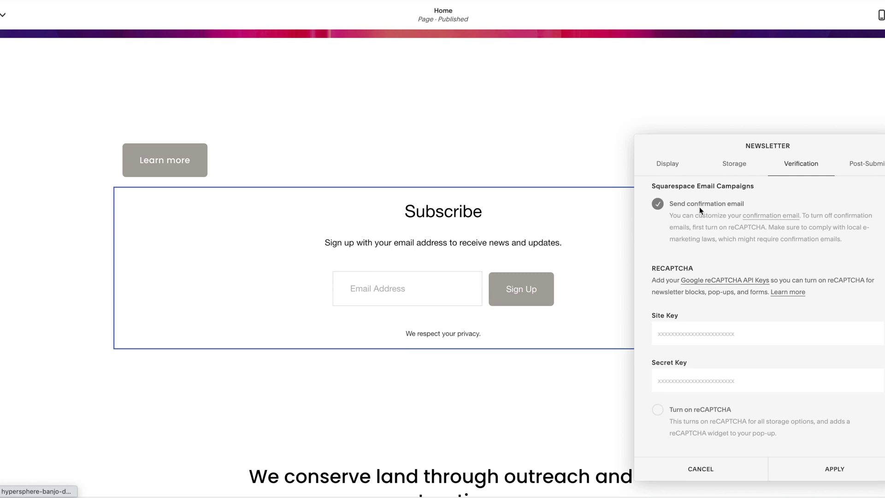
scroll(704, 258, up, 1)
scroll(675, 268, down, 1)
click(855, 171)
Check the default 'Thank you!' post-submit message and show the other storage services for sign-ups.
scroll(656, 289, up, 3)
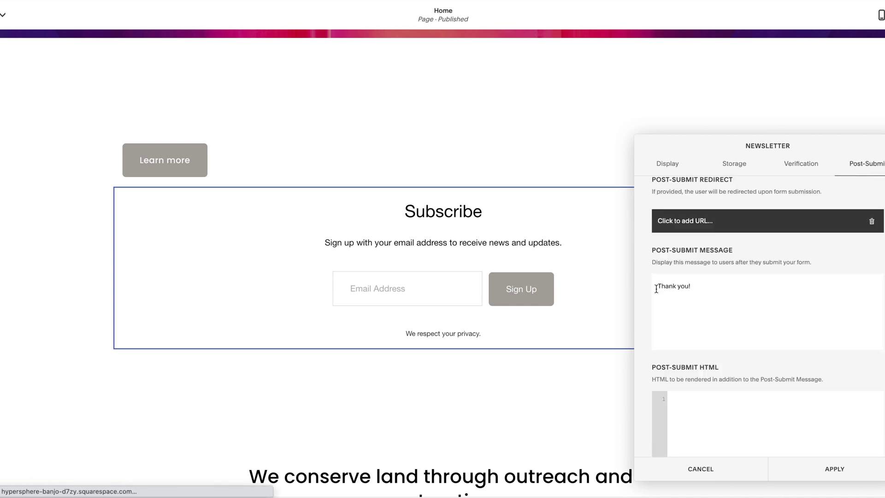
scroll(656, 289, down, 3)
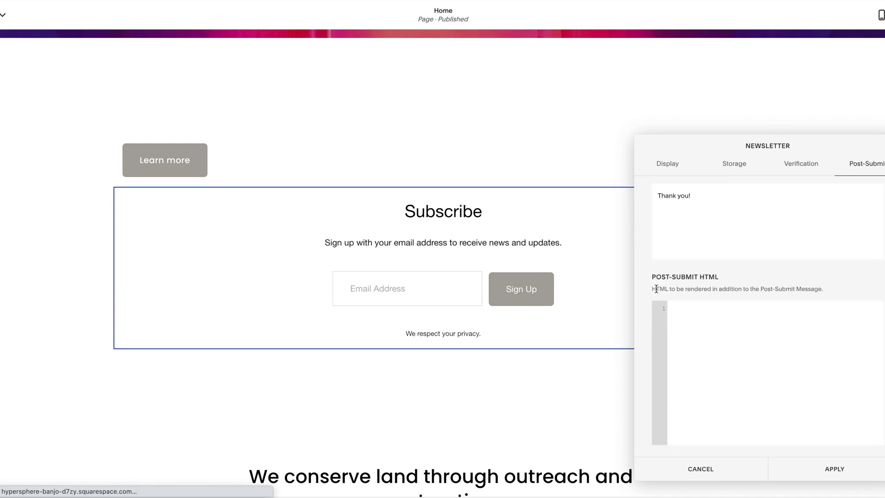
click(735, 171)
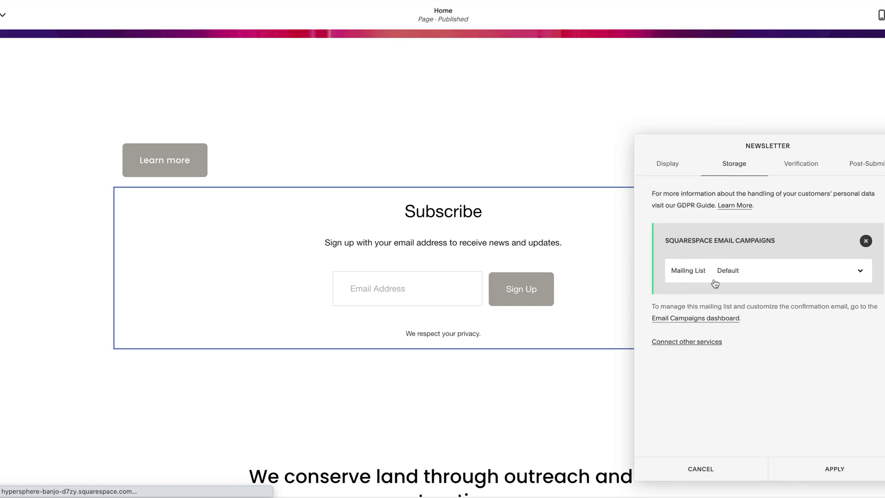
click(690, 342)
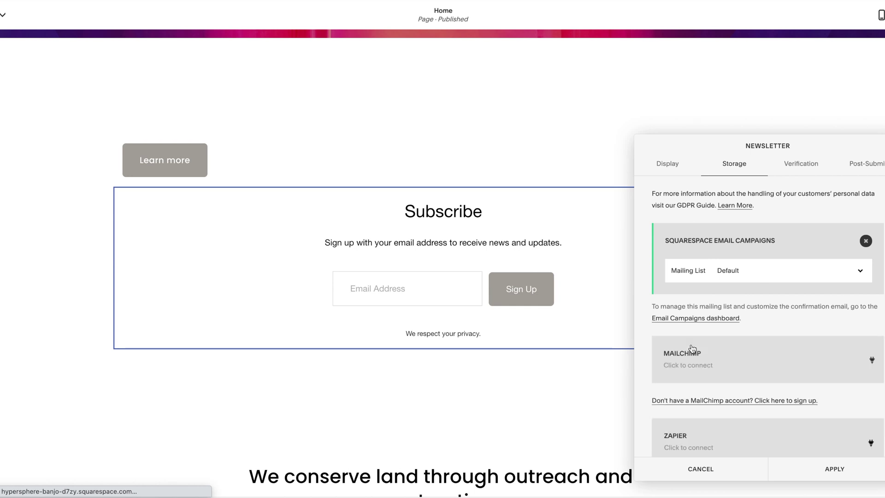
Browse the MailChimp, Zapier and Google Drive options, then save and close the newsletter settings.
scroll(712, 363, down, 2)
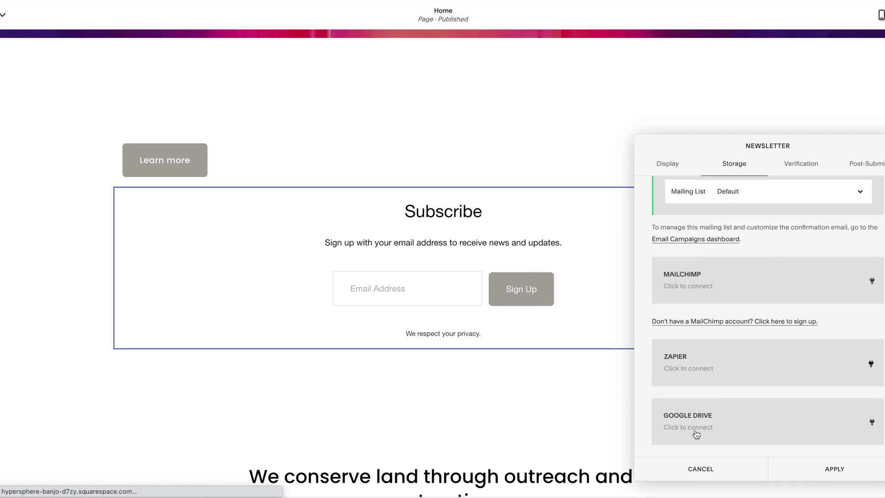
scroll(715, 215, up, 2)
click(664, 172)
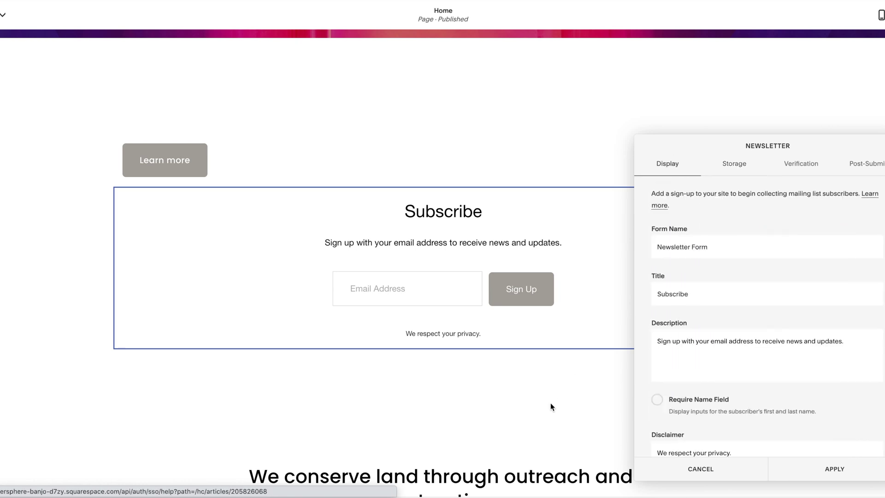
click(810, 467)
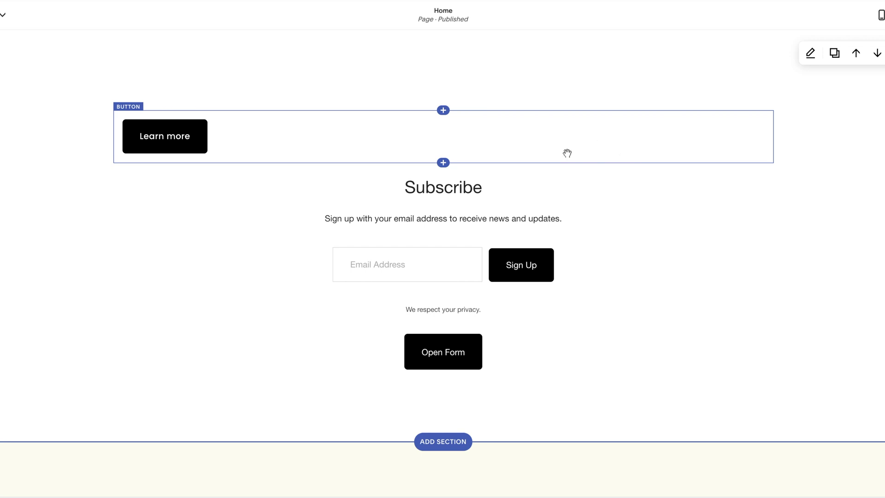
Select and deselect the Learn more button block twice, leaving the section unchanged.
click(512, 135)
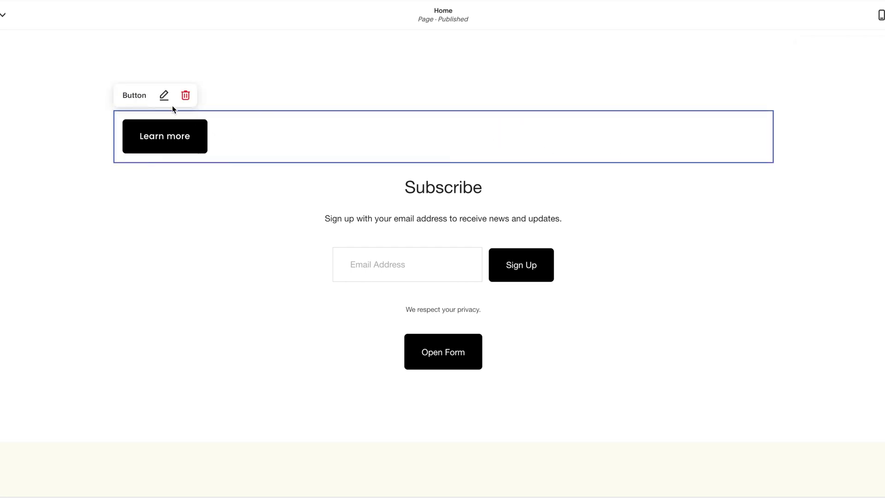
click(302, 89)
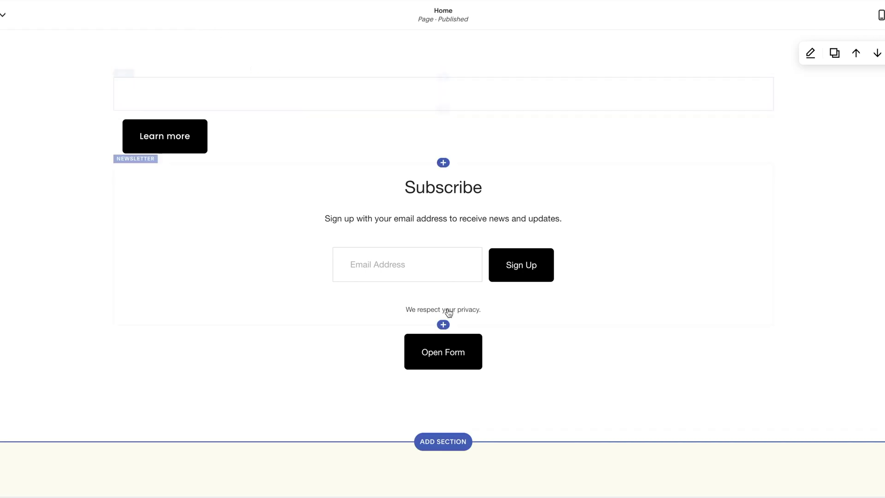
click(356, 145)
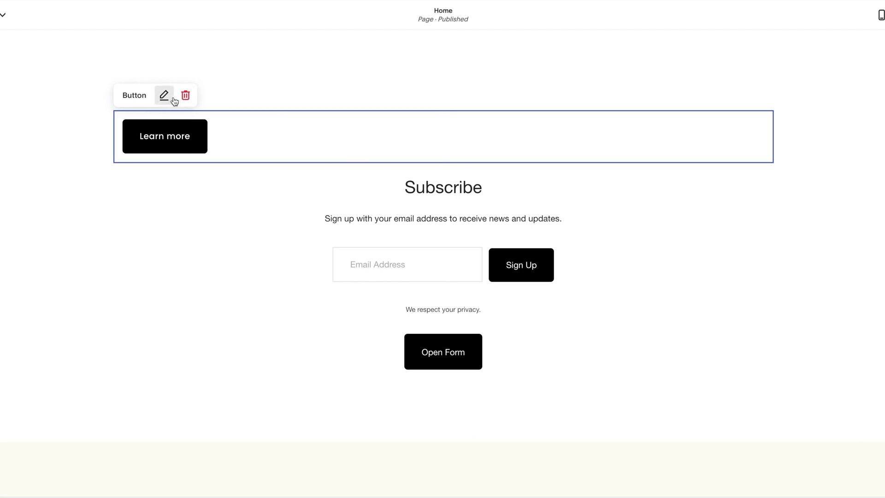
click(310, 65)
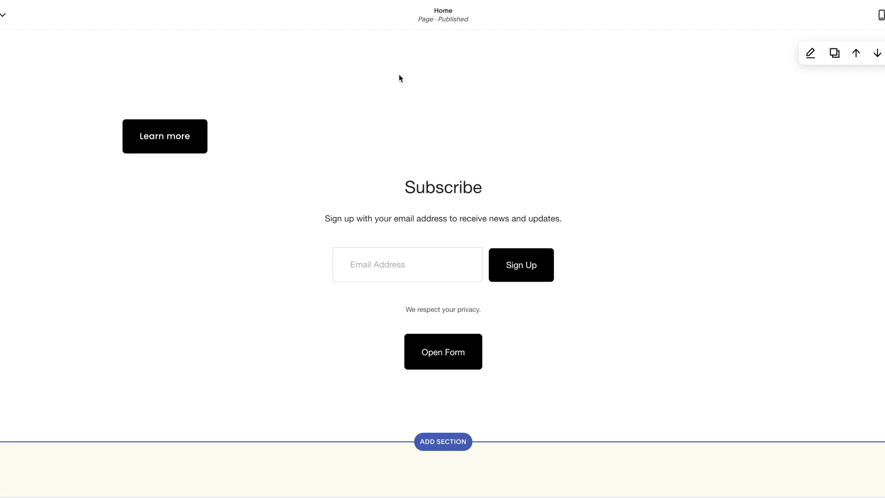
Scroll to the top of the home page to view the COMMUNITY hero banner.
scroll(399, 78, up, 2)
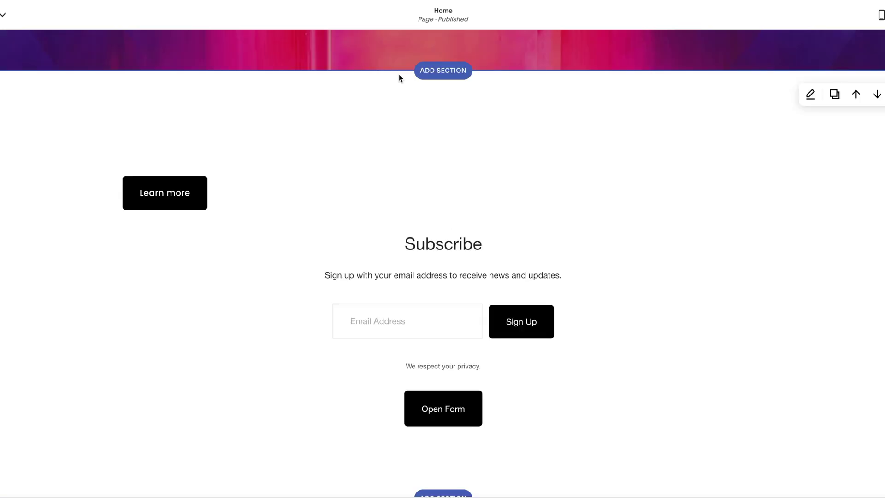
scroll(399, 77, up, 8)
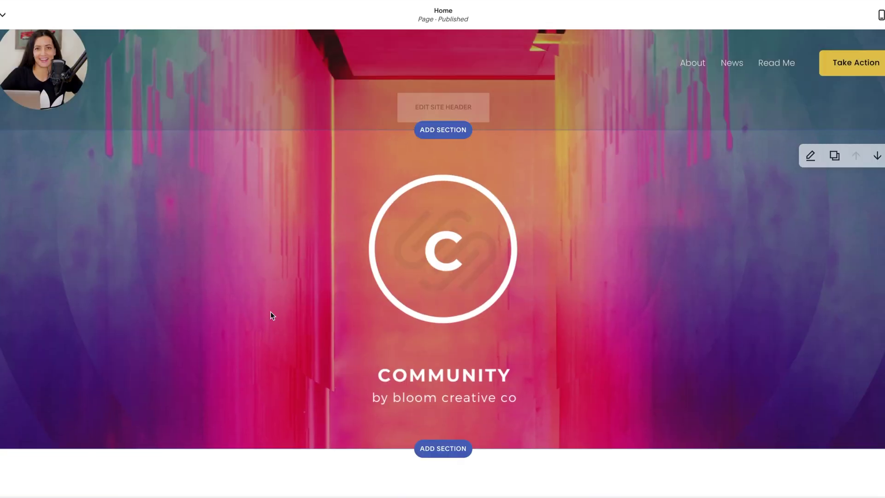
scroll(227, 357, up, 1)
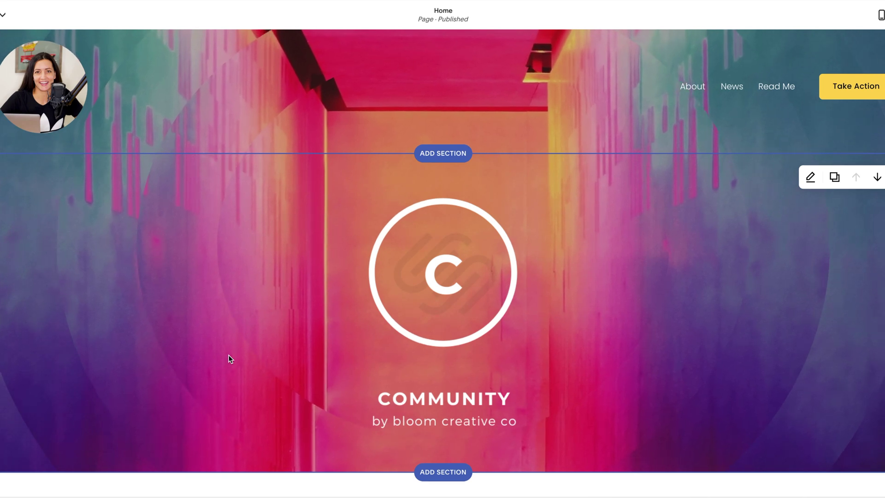